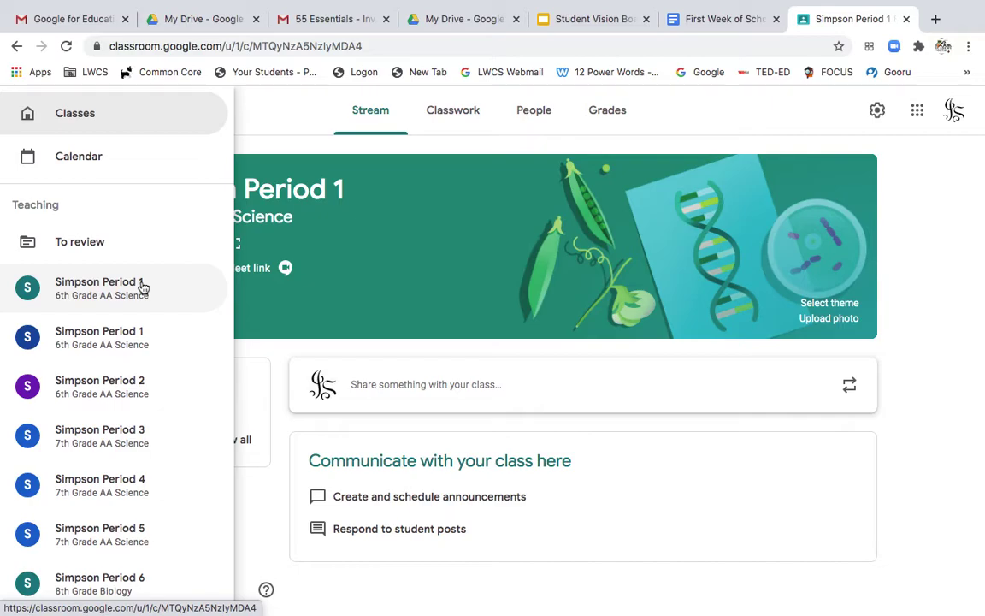
- Archive the duplicate green Simpson Period 1 class from the Classes overview, leaving Periods 1–6
{"action": "left_click", "coordinate": [90, 112]}
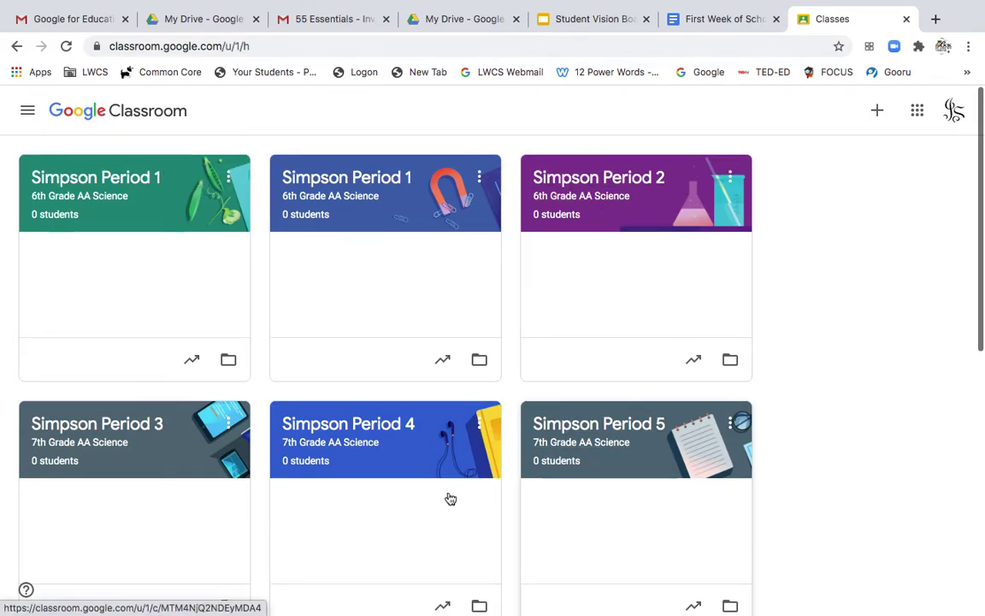
{"action": "left_click", "coordinate": [228, 177]}
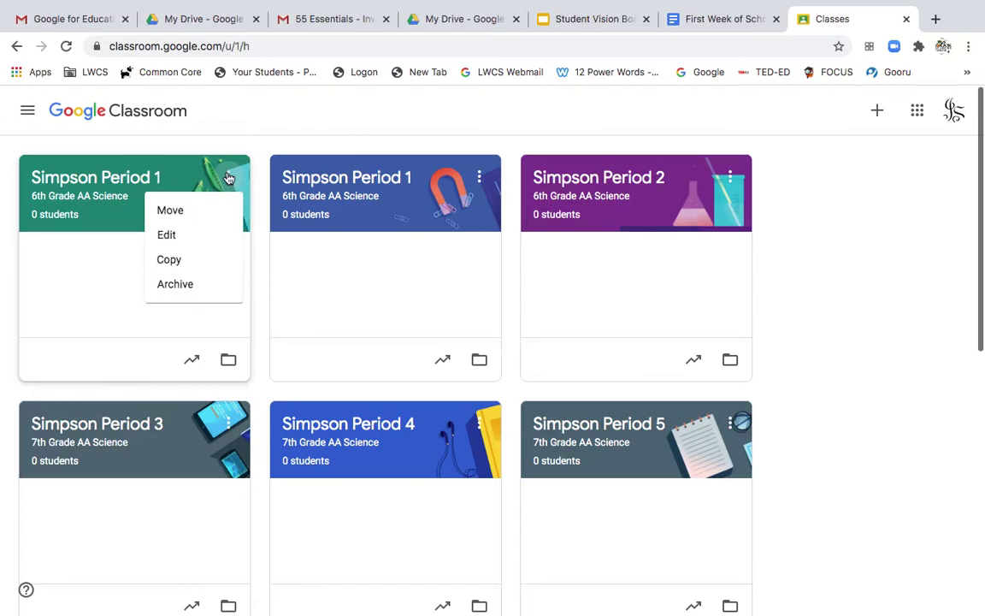
{"action": "left_click", "coordinate": [192, 288]}
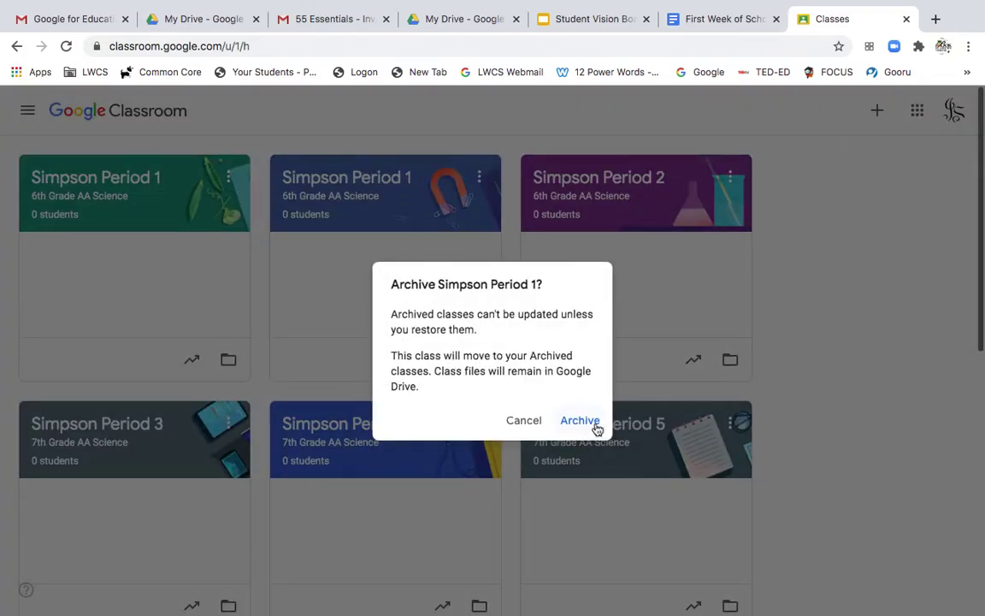
{"action": "left_click", "coordinate": [582, 420]}
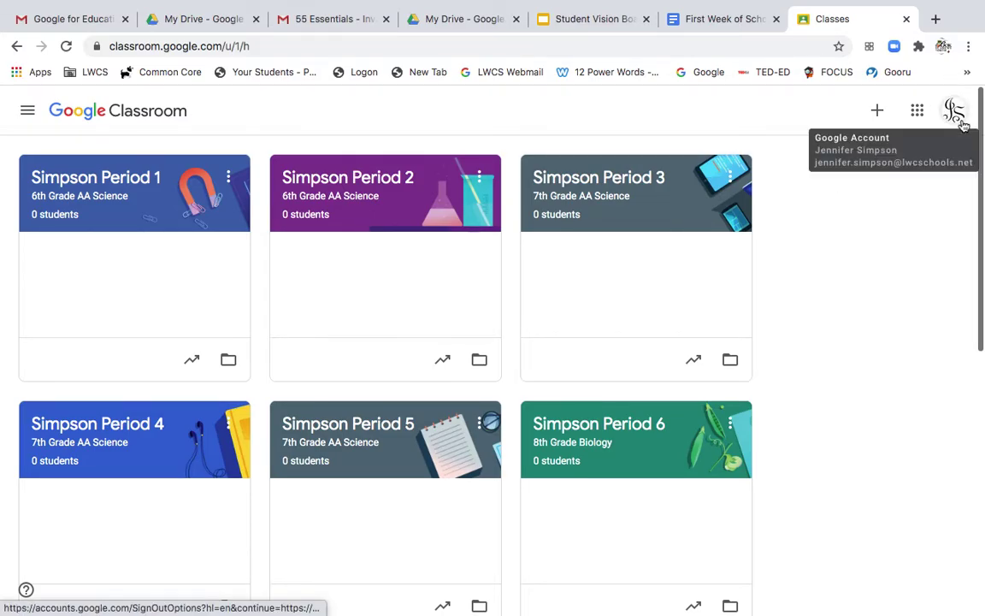
- Return to the Gmail inbox and launch Classroom from the Google apps launcher
{"action": "left_click", "coordinate": [330, 18]}
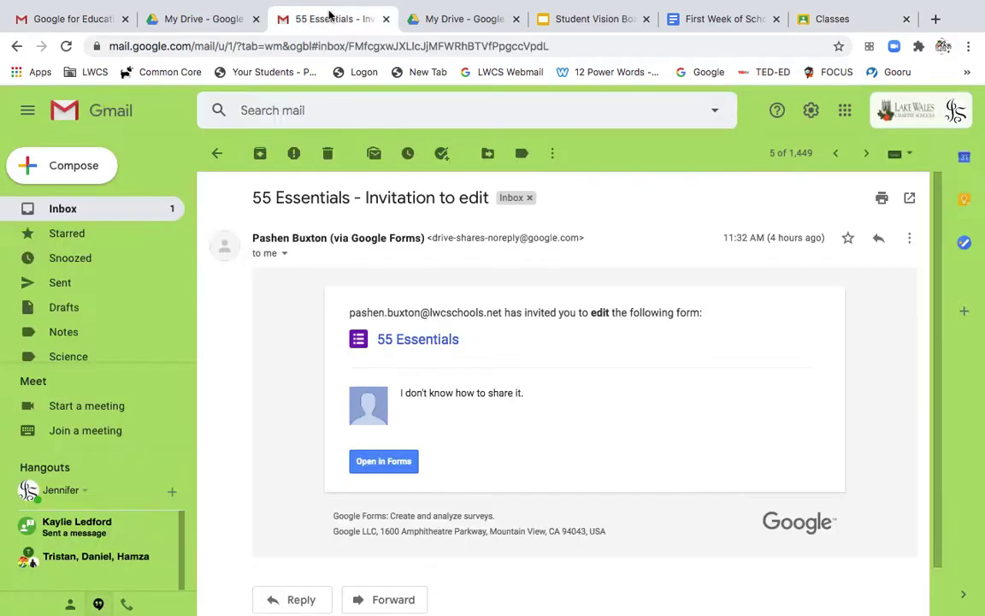
{"action": "left_click", "coordinate": [124, 211]}
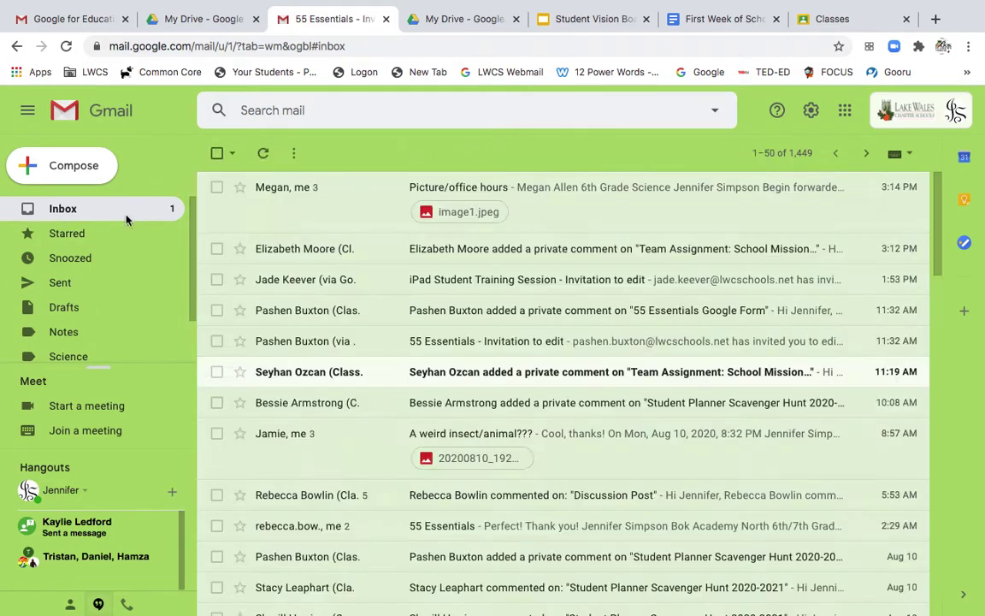
{"action": "left_click", "coordinate": [847, 111]}
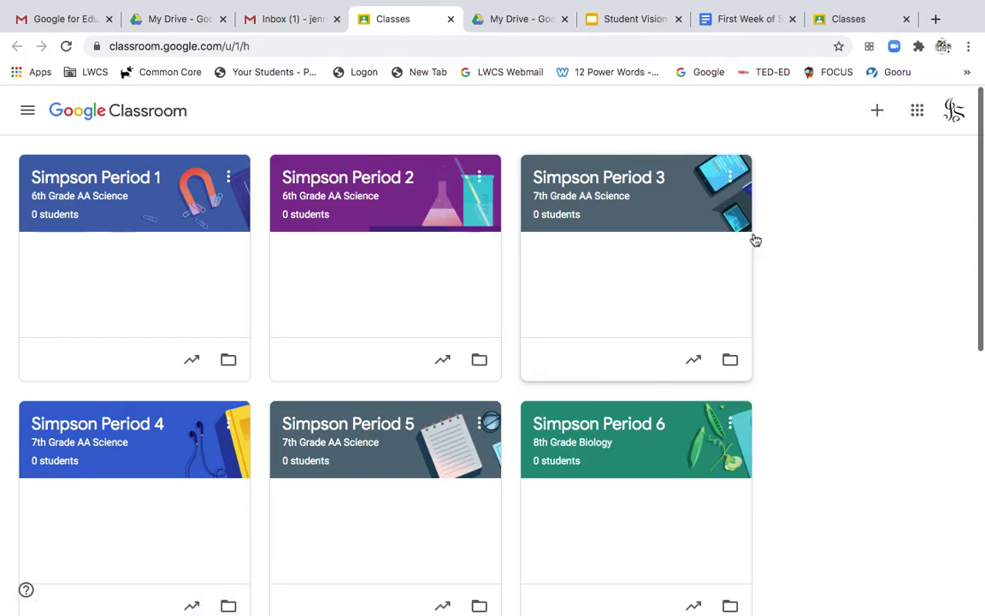
- Create a class named 'Simpson Period 1' with section '6th Grade AA Science'
{"action": "left_click", "coordinate": [877, 111]}
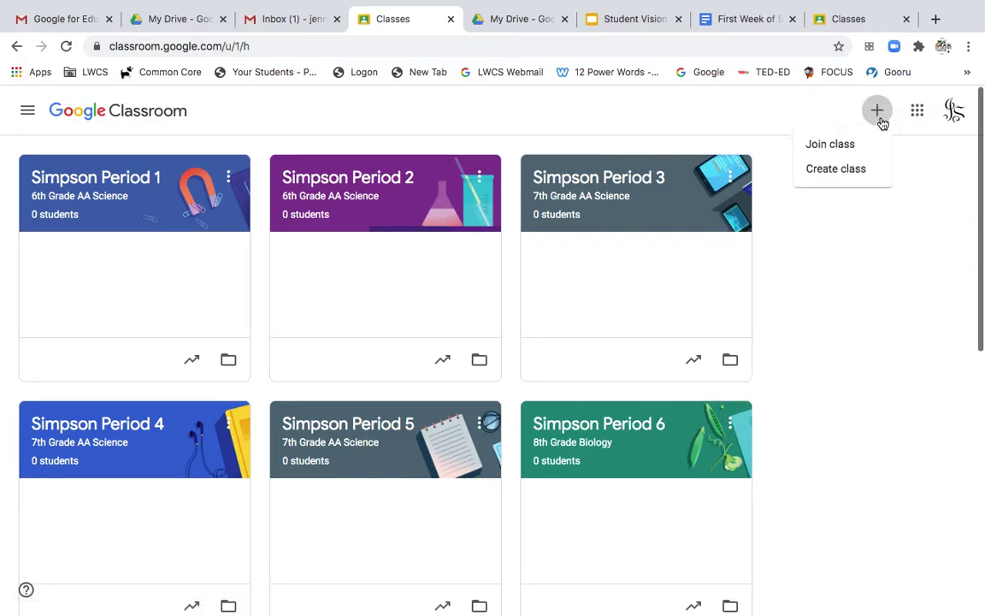
{"action": "left_click", "coordinate": [875, 165]}
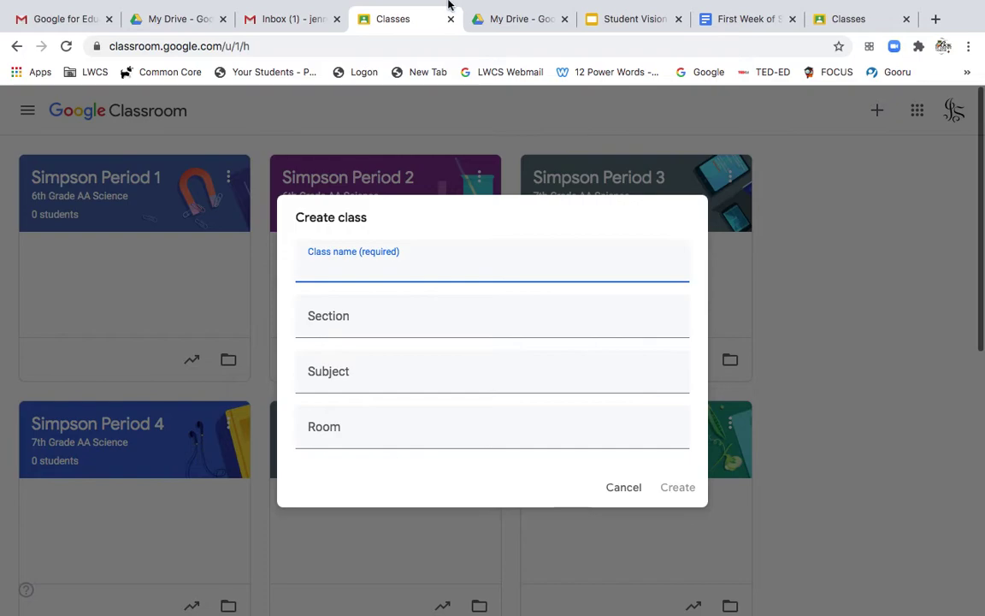
{"action": "mouse_move", "coordinate": [448, 5]}
{"action": "type", "text": "Simpson"}
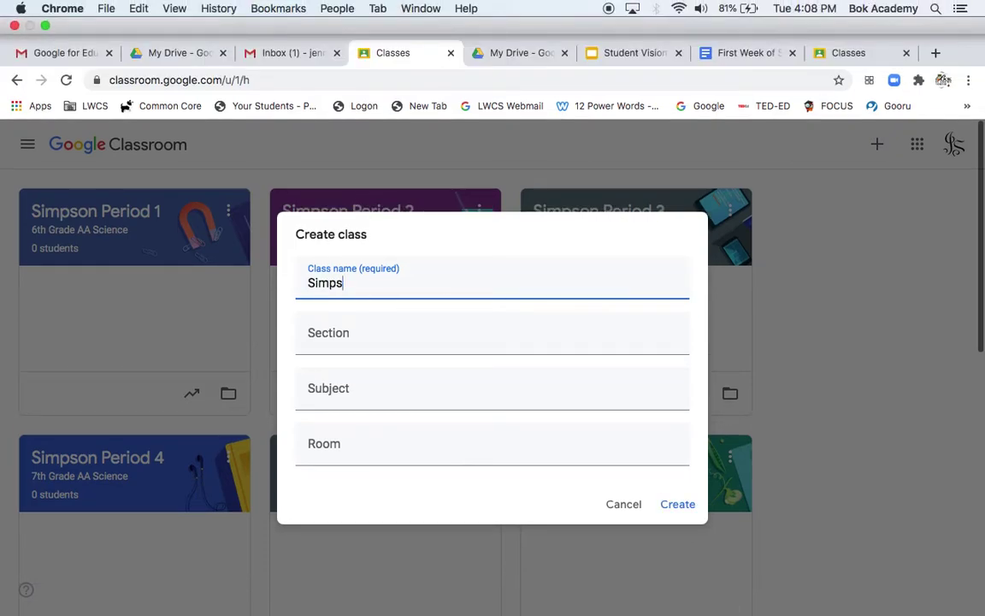
{"action": "type", "text": " Period 1"}
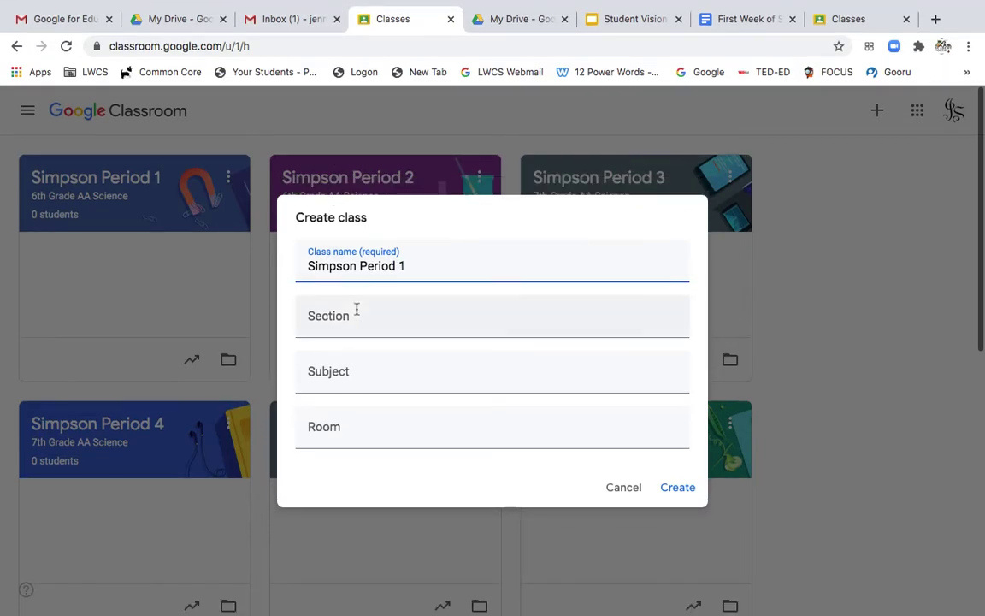
{"action": "left_click", "coordinate": [356, 326]}
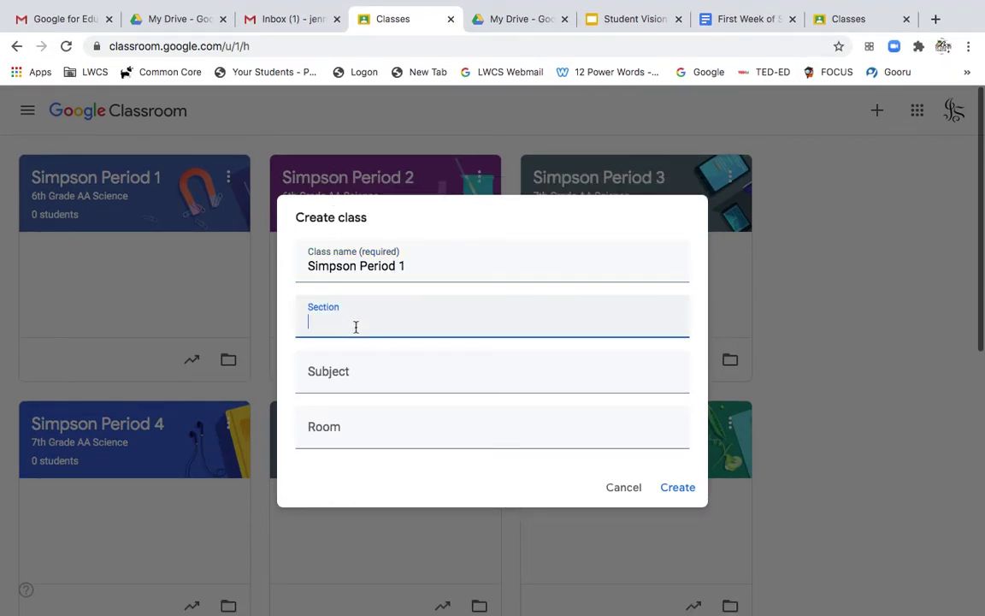
{"action": "type", "text": "6th Grade AA S"}
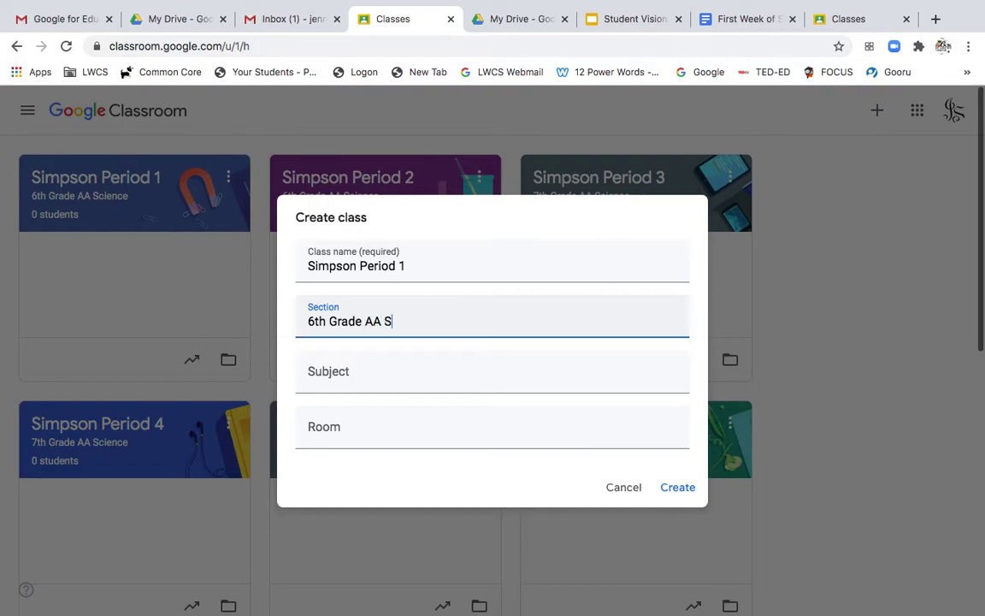
{"action": "type", "text": "cience"}
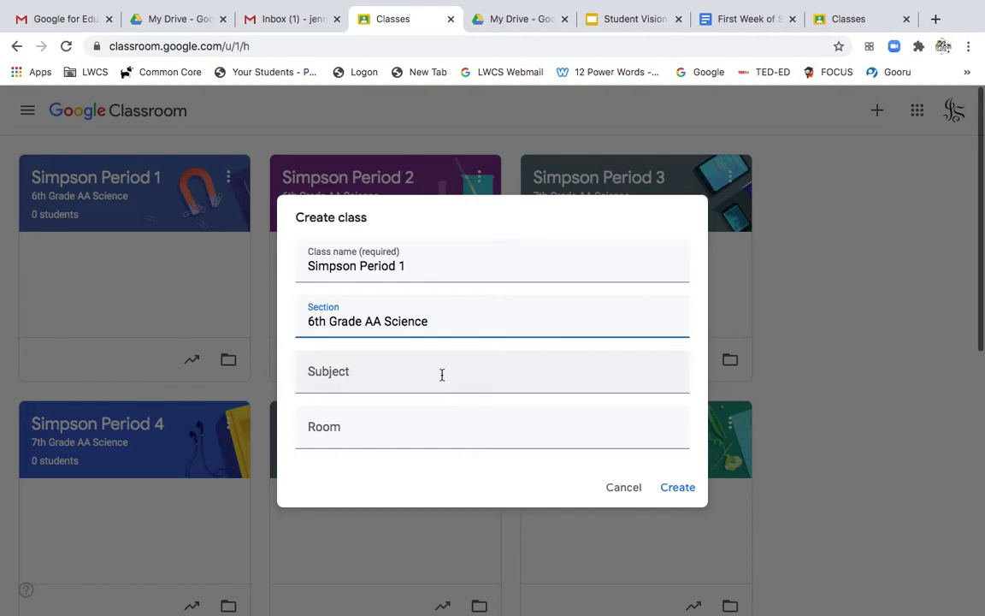
{"action": "left_click", "coordinate": [676, 494]}
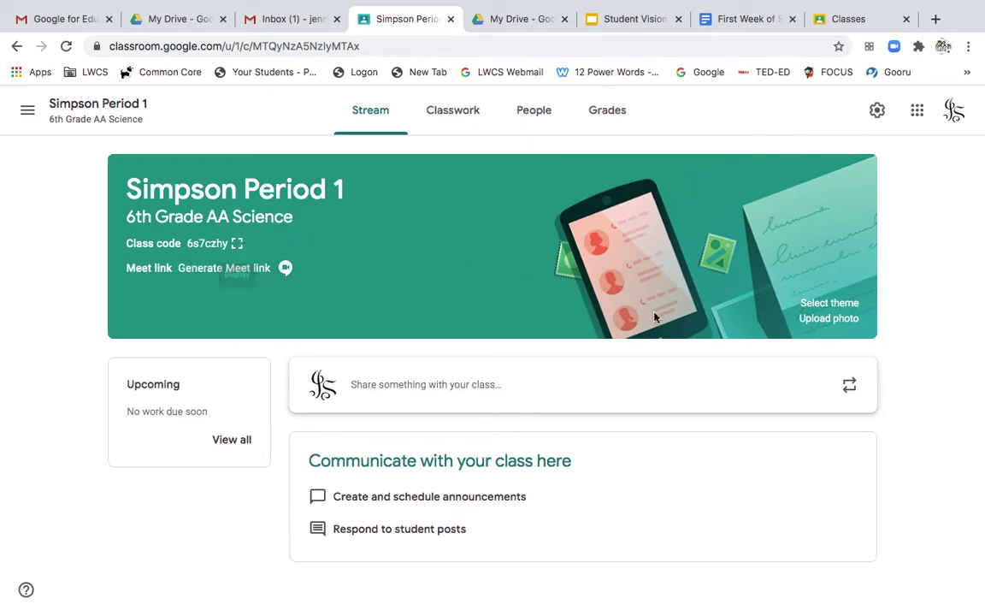
- Apply the green peas-and-DNA theme from the Math & Science gallery as the class banner
{"action": "left_click", "coordinate": [819, 306]}
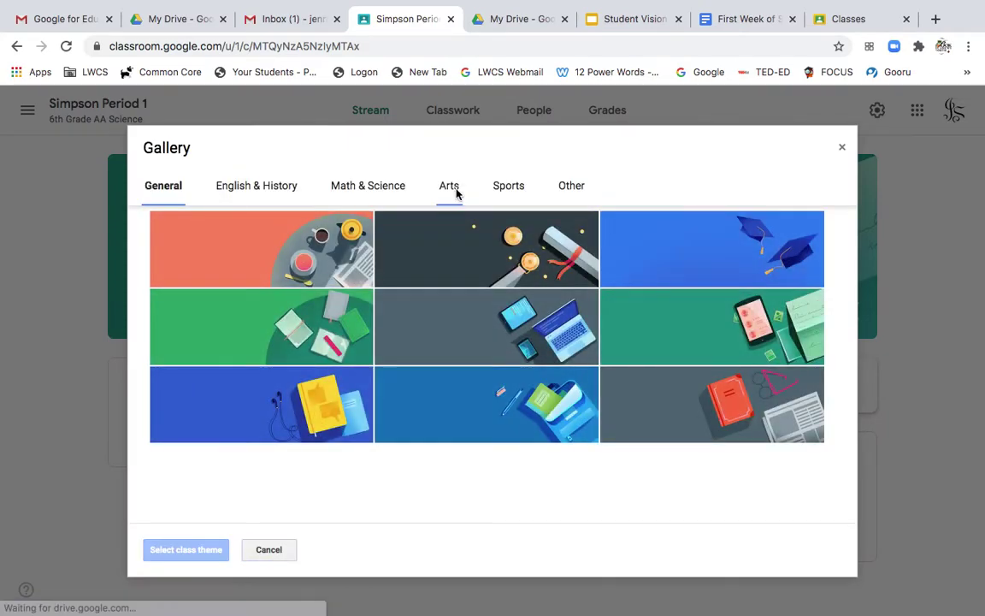
{"action": "left_click", "coordinate": [393, 190]}
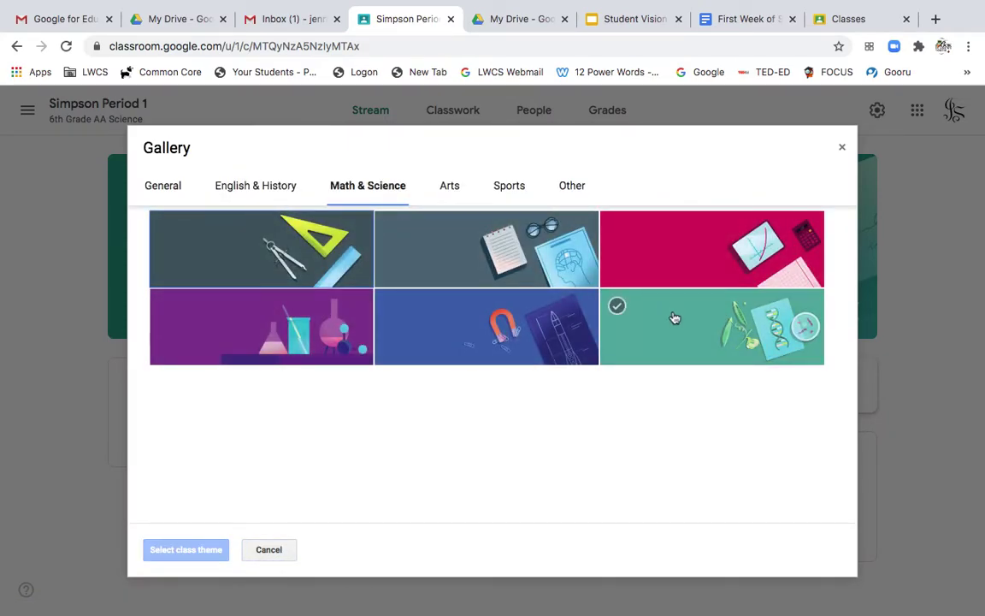
{"action": "left_click", "coordinate": [684, 321]}
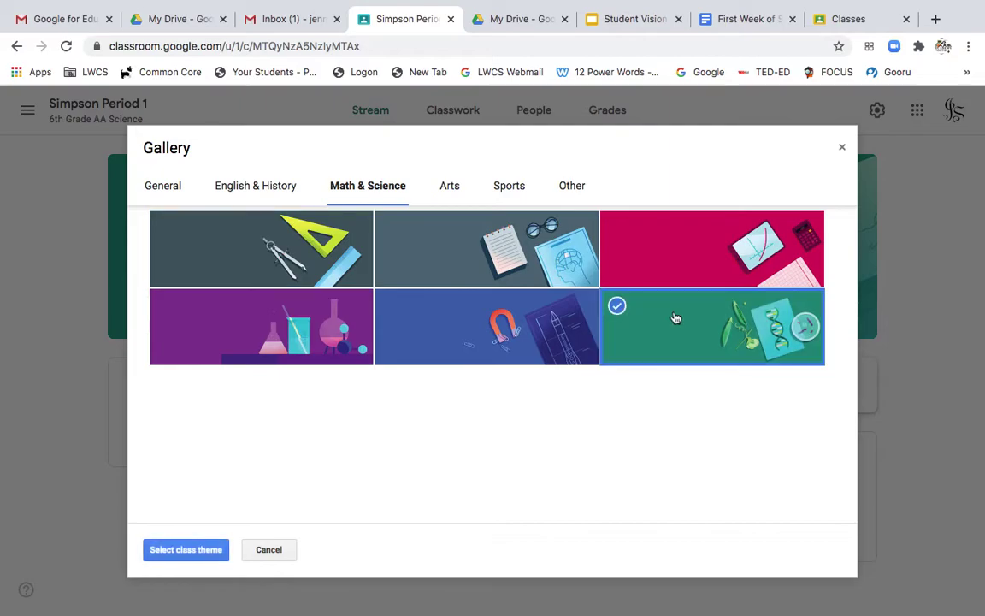
{"action": "left_click", "coordinate": [188, 551]}
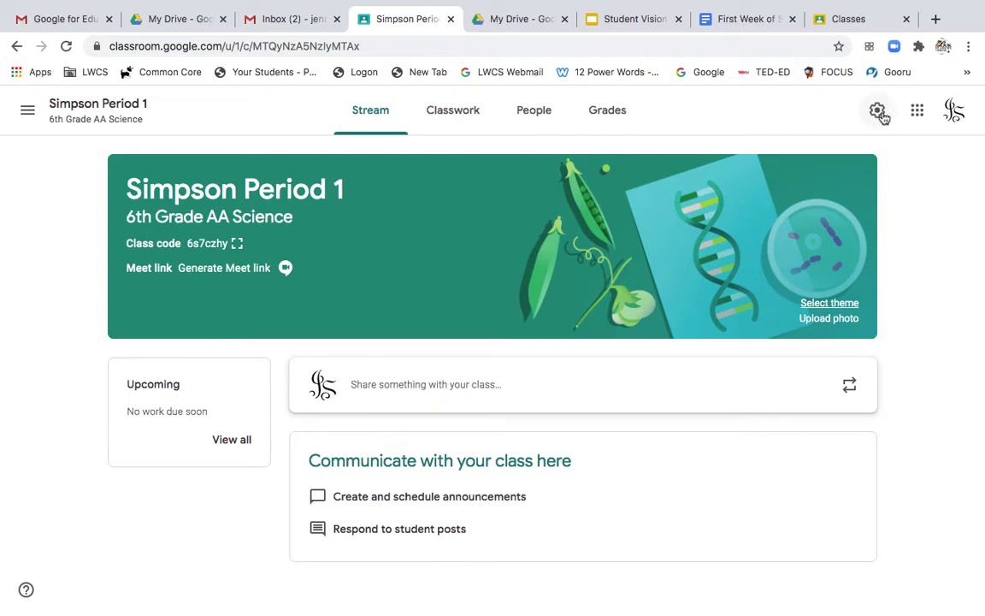
- In class settings, switch Stream to 'Students can only comment', then back to 'Students can post and comment'
{"action": "left_click", "coordinate": [880, 112]}
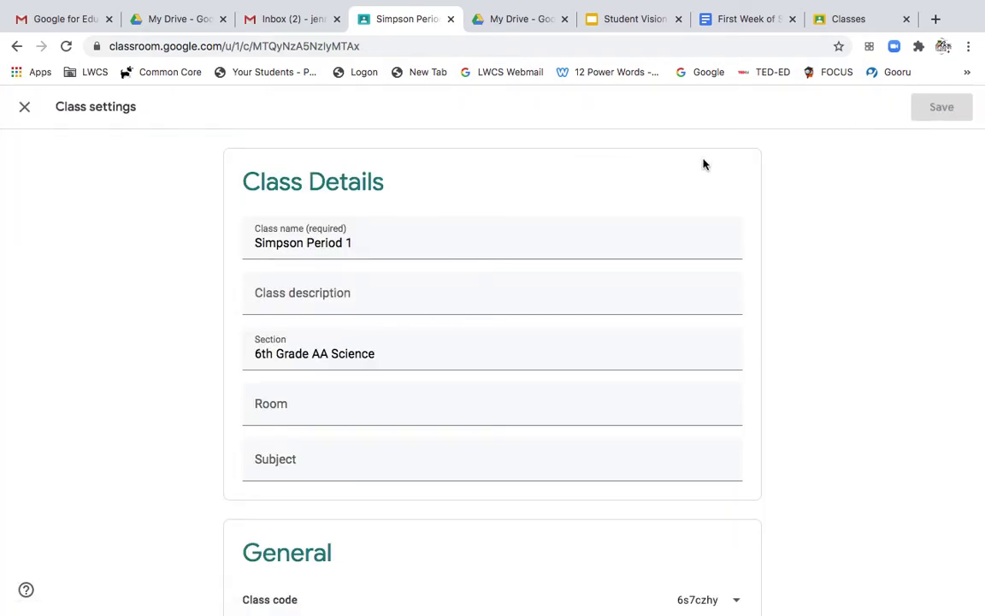
{"action": "scroll", "coordinate": [642, 247], "scroll_direction": "down", "scroll_amount": 2}
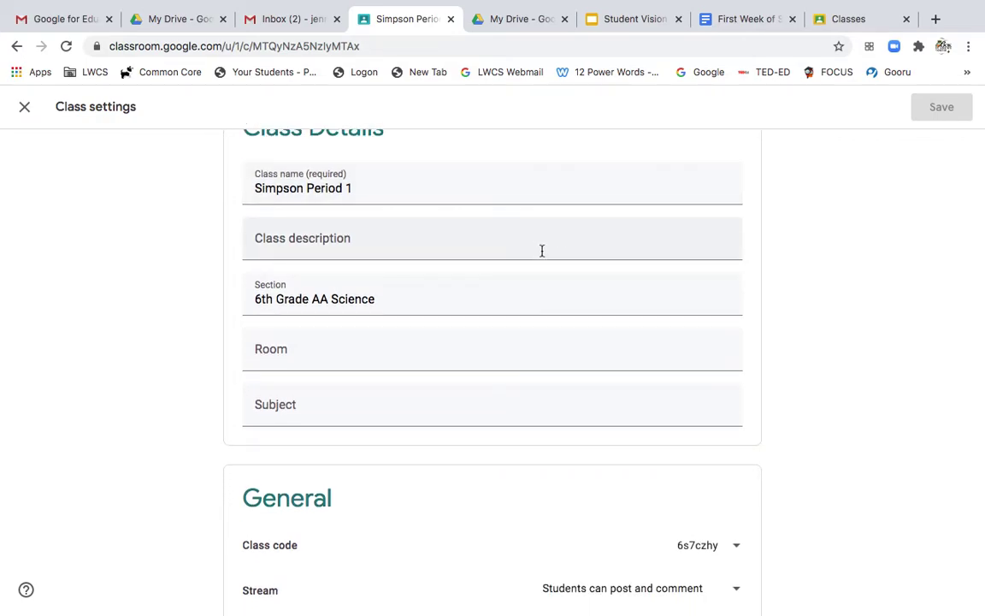
{"action": "scroll", "coordinate": [541, 251], "scroll_direction": "down", "scroll_amount": 5}
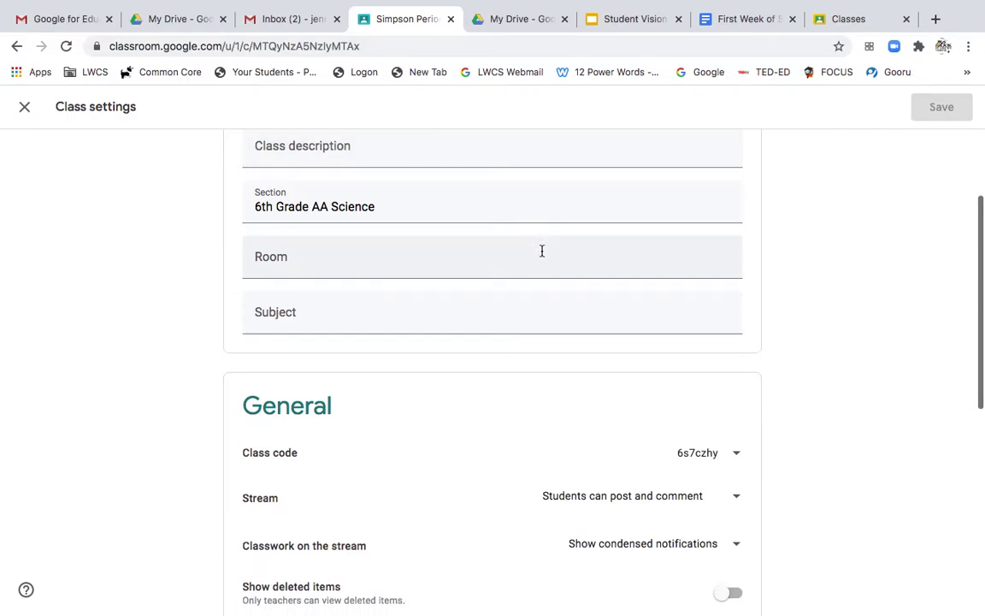
{"action": "scroll", "coordinate": [541, 250], "scroll_direction": "down", "scroll_amount": 4}
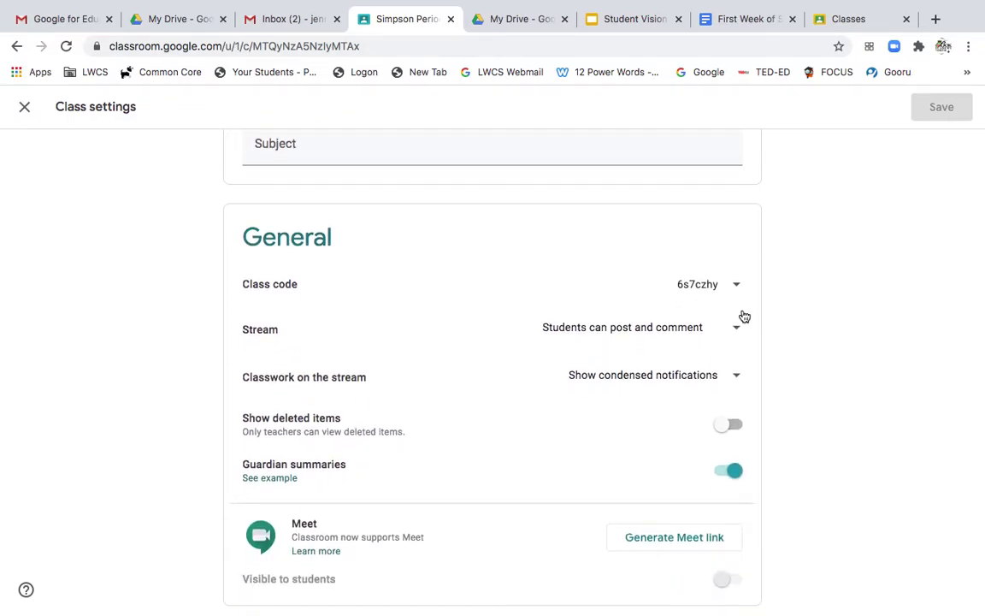
{"action": "scroll", "coordinate": [744, 317], "scroll_direction": "down", "scroll_amount": 1}
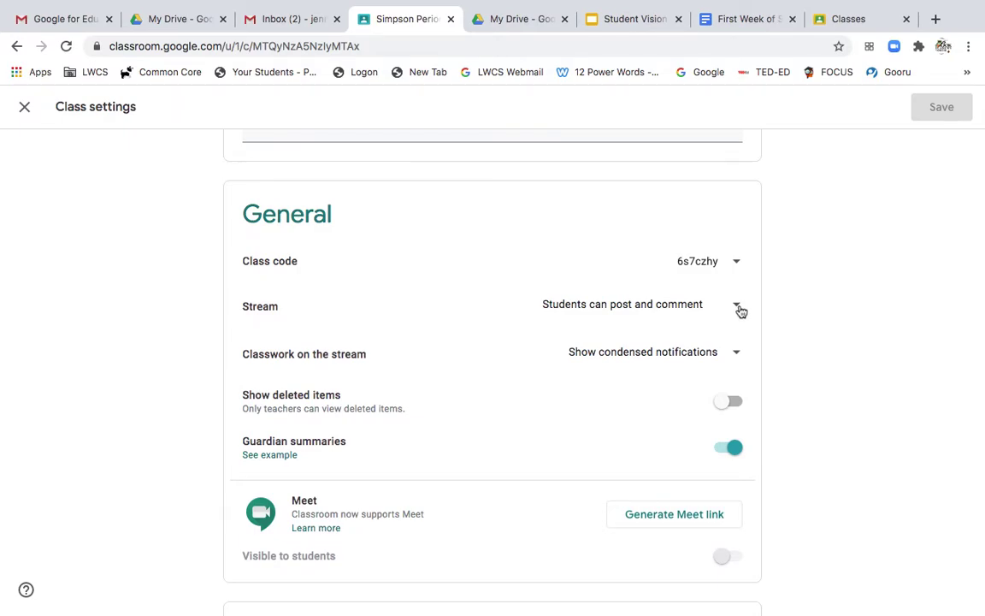
{"action": "left_click", "coordinate": [737, 307]}
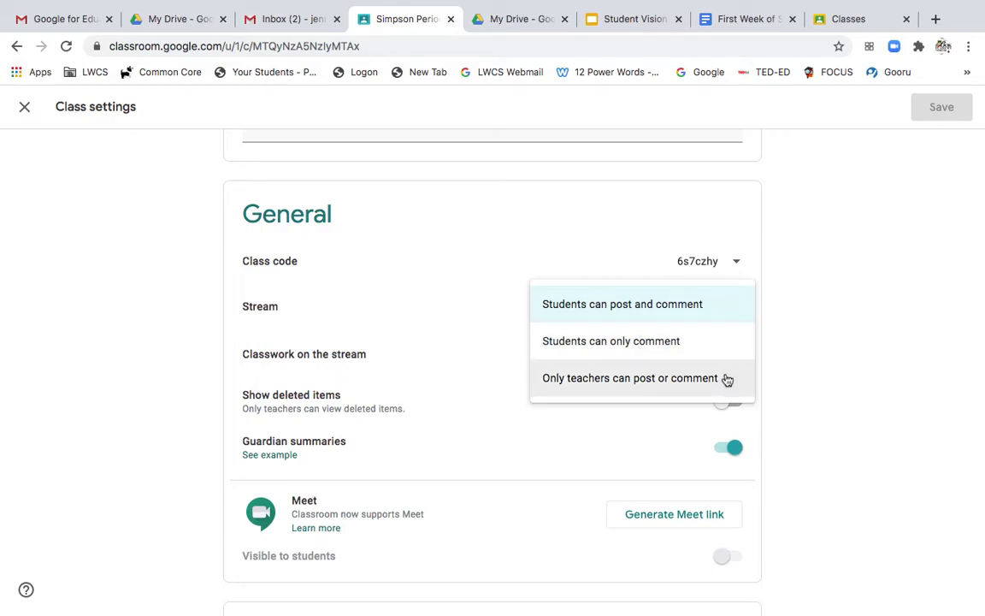
{"action": "left_click", "coordinate": [723, 354]}
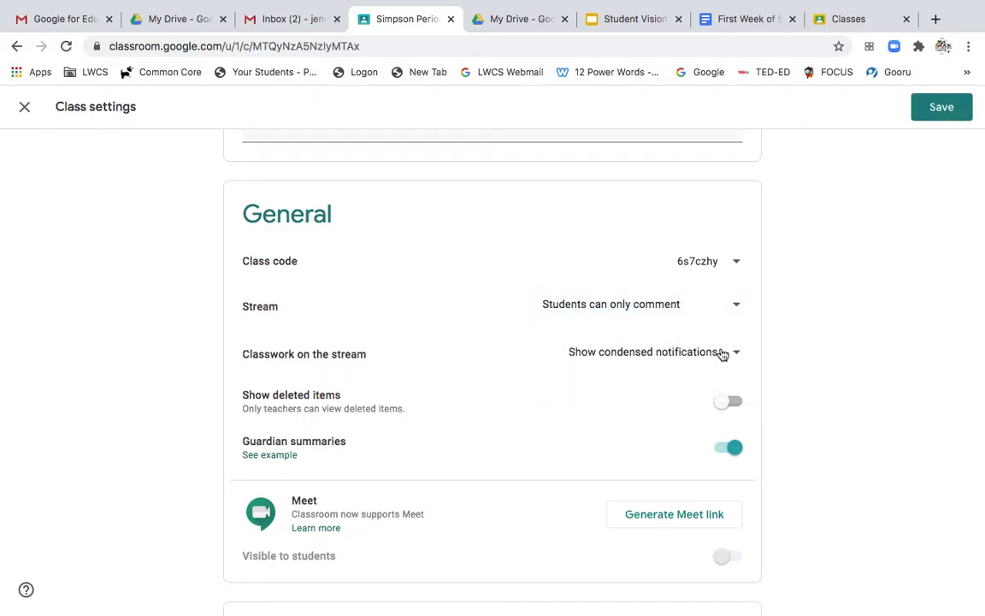
{"action": "left_click", "coordinate": [740, 306]}
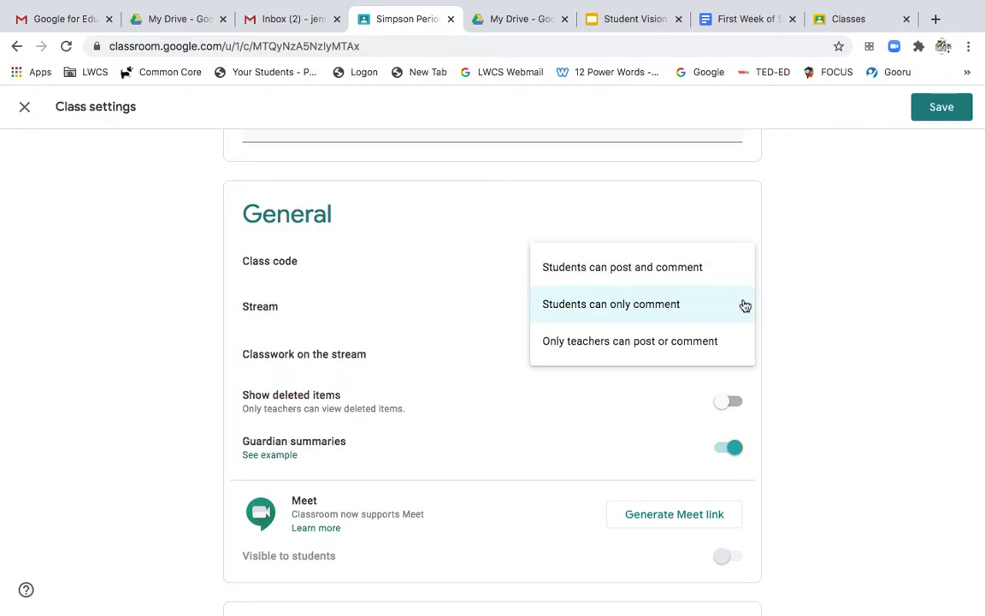
{"action": "left_click", "coordinate": [737, 280]}
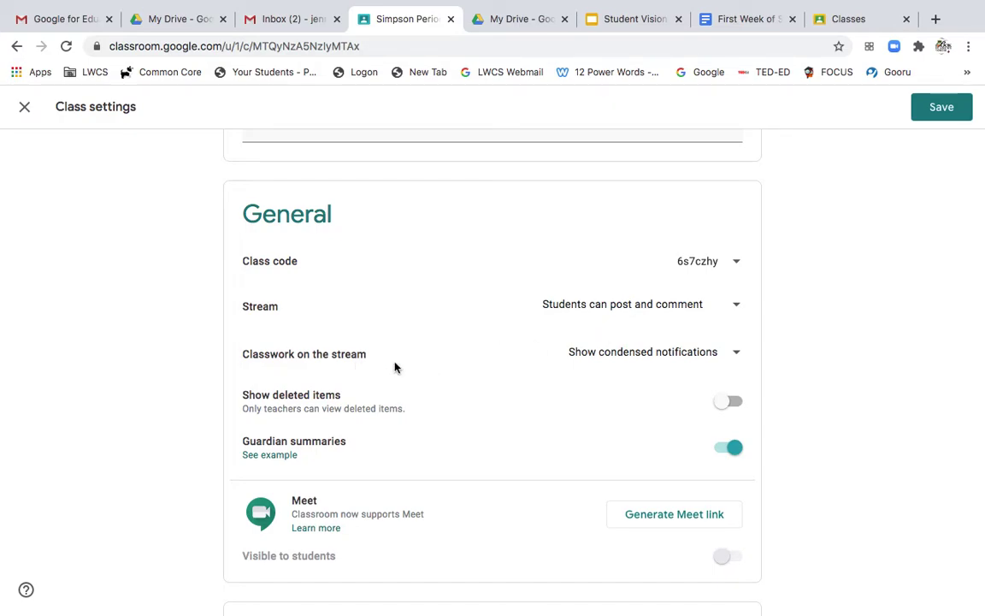
- Set 'Classwork on the stream' to Hide notifications
{"action": "left_click", "coordinate": [737, 356]}
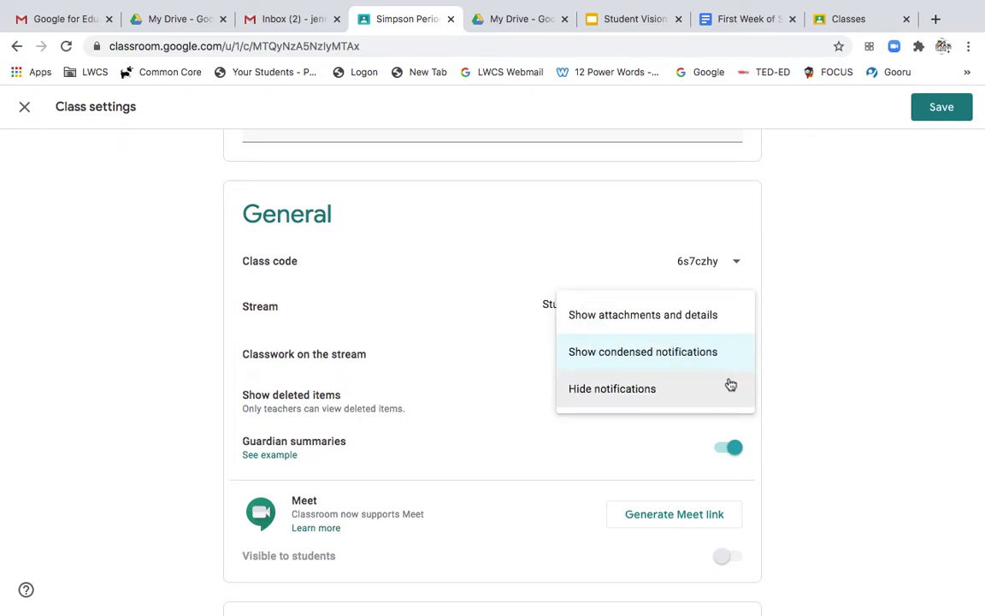
{"action": "left_click", "coordinate": [731, 386]}
{"action": "scroll", "coordinate": [729, 383], "scroll_direction": "up", "scroll_amount": 2}
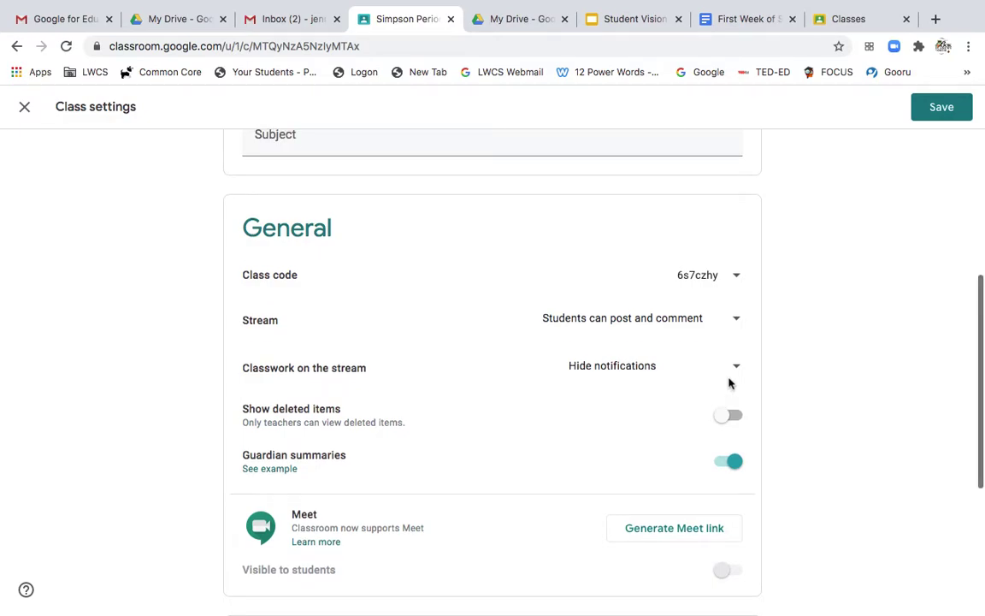
{"action": "scroll", "coordinate": [729, 383], "scroll_direction": "down", "scroll_amount": 3}
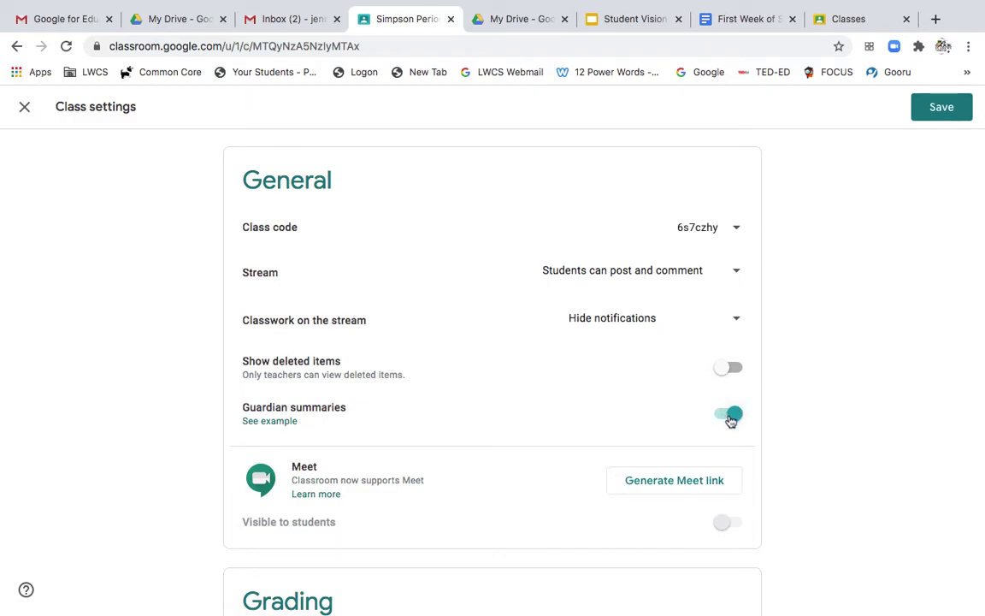
- Toggle Guardian summaries off and on, then add this and all taught classes to the summaries
{"action": "left_click", "coordinate": [730, 418]}
{"action": "left_click", "coordinate": [730, 416]}
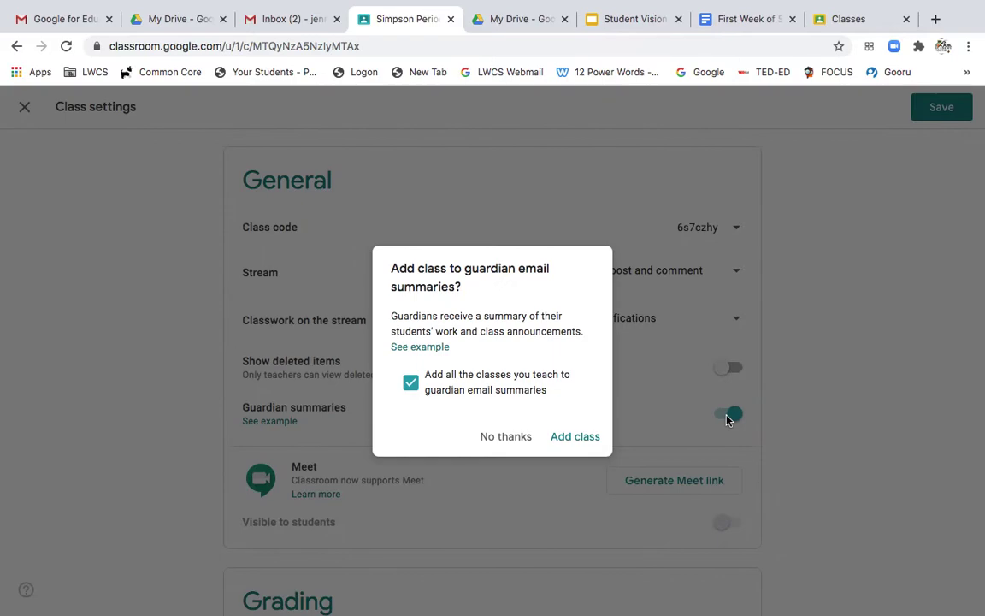
{"action": "left_click", "coordinate": [589, 441]}
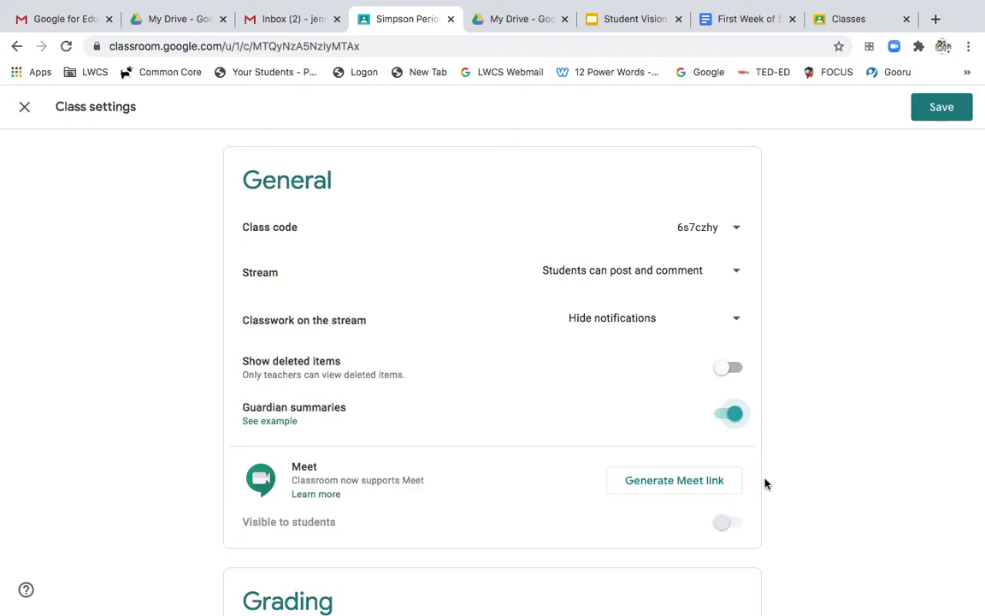
{"action": "scroll", "coordinate": [765, 481], "scroll_direction": "down", "scroll_amount": 2}
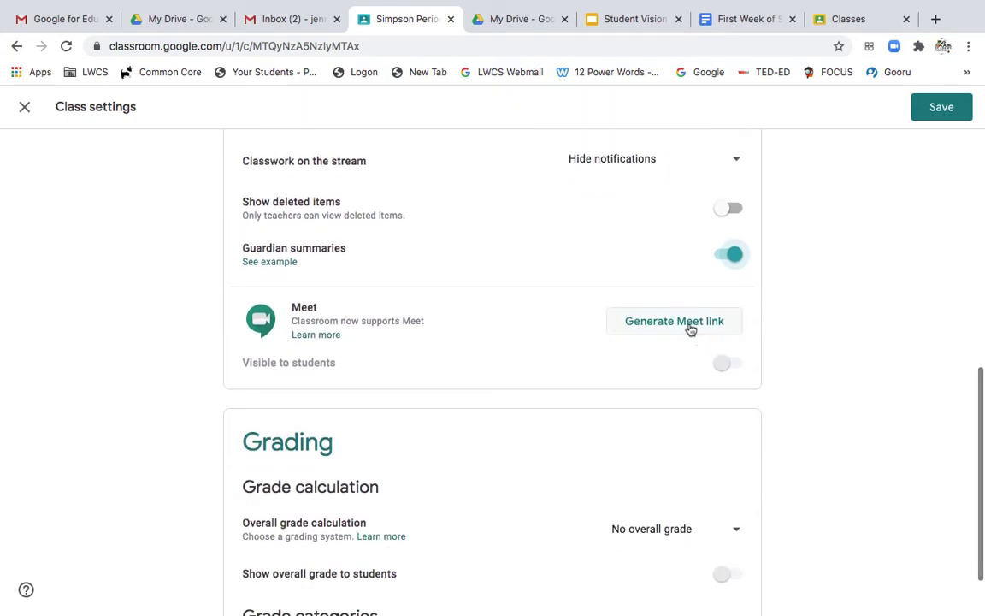
- Generate a class Meet link that is visible to students
{"action": "left_click", "coordinate": [691, 326]}
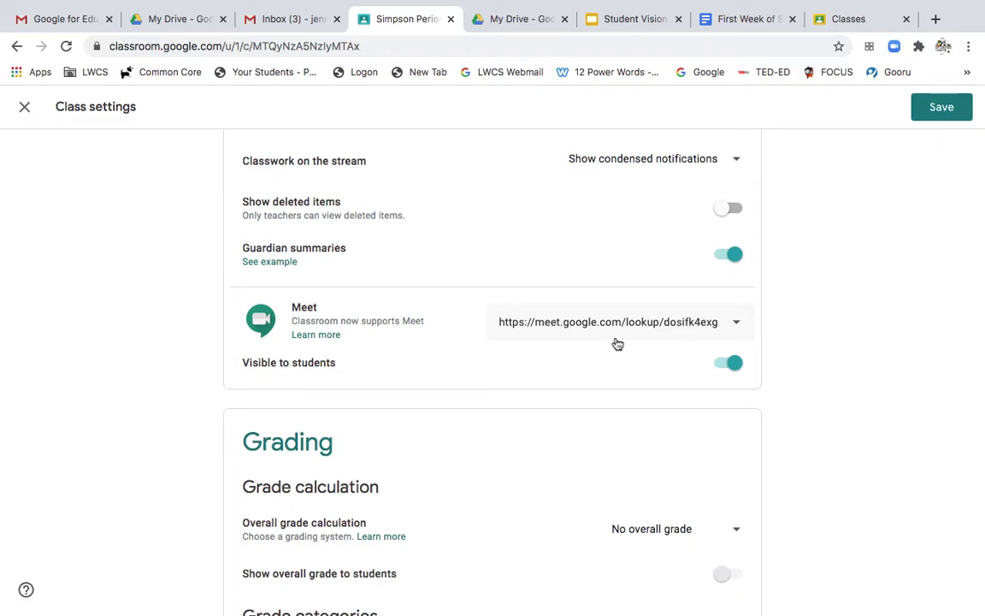
{"action": "scroll", "coordinate": [617, 344], "scroll_direction": "down", "scroll_amount": 1}
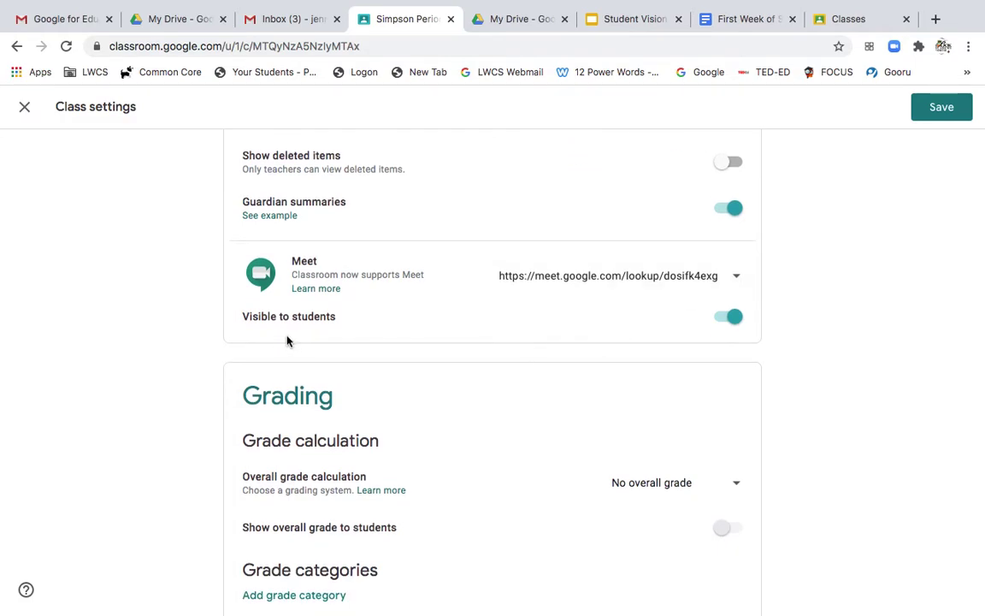
{"action": "scroll", "coordinate": [314, 348], "scroll_direction": "down", "scroll_amount": 1}
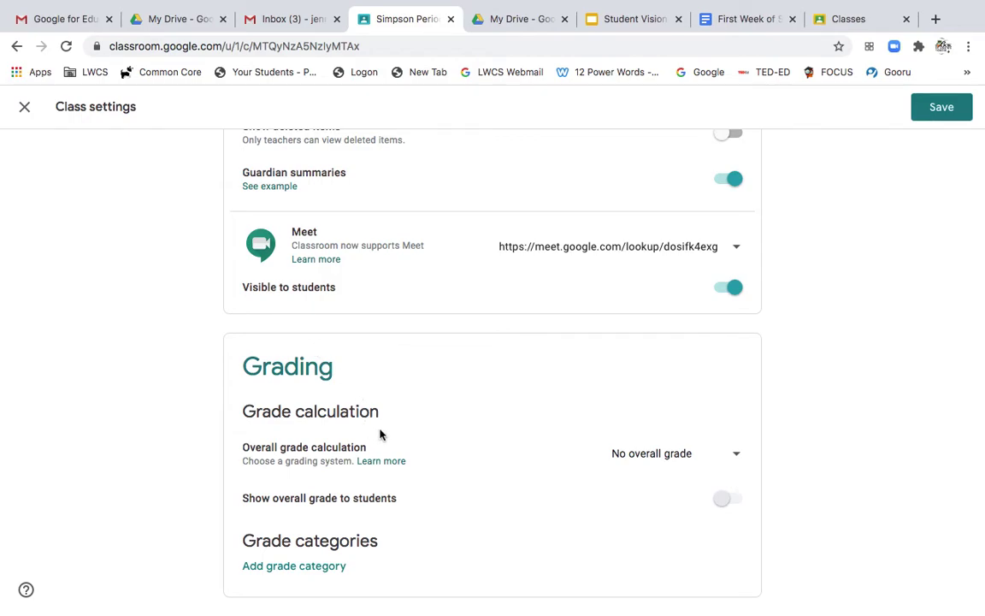
- Set overall grade calculation to Weighted by category and show the overall grade to students
{"action": "left_click", "coordinate": [738, 457]}
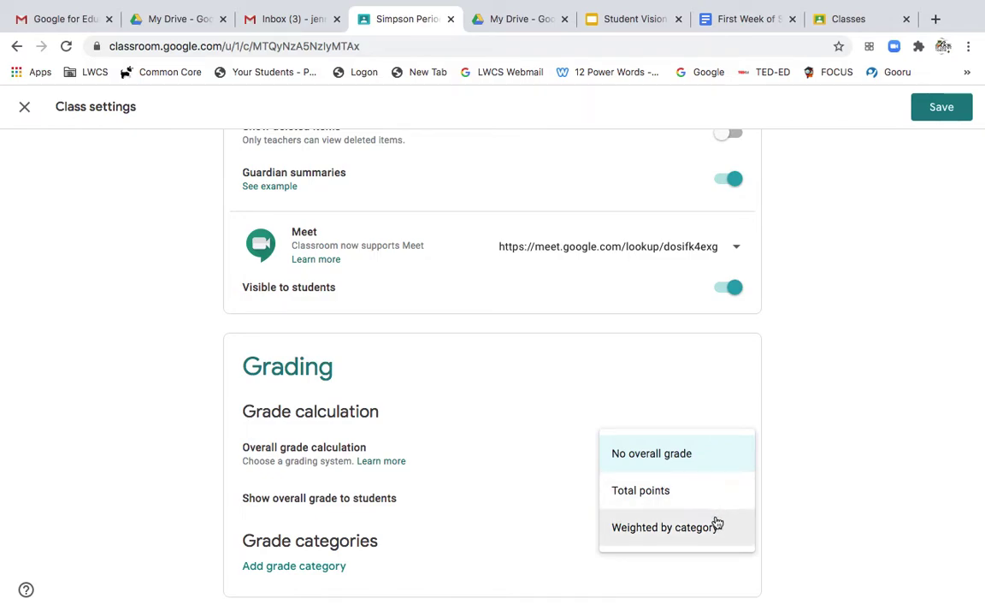
{"action": "left_click", "coordinate": [715, 524]}
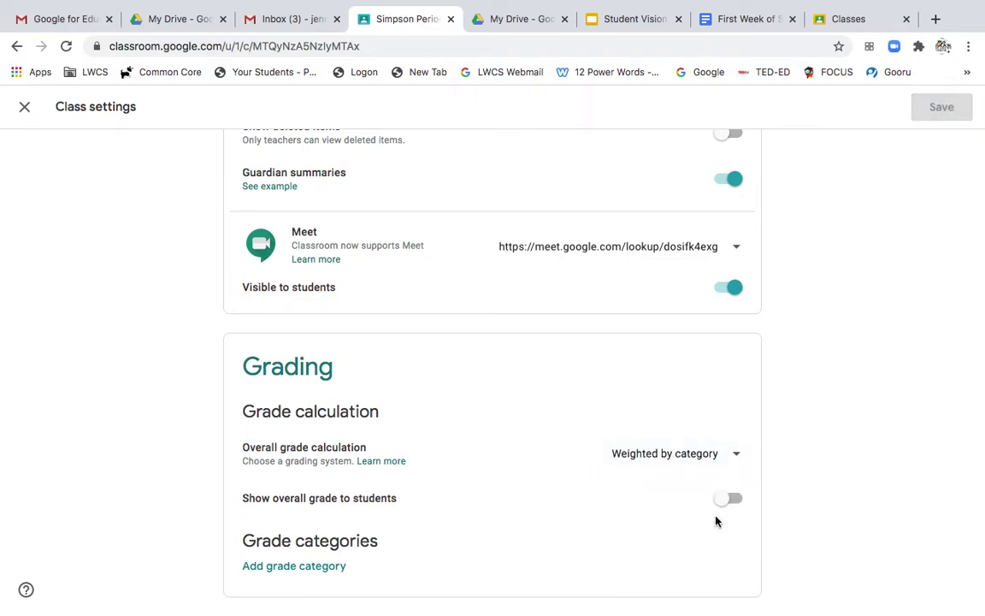
{"action": "left_click", "coordinate": [723, 501]}
- Add grade categories Products at 80% and Practice at 20%, then save the settings
{"action": "left_click", "coordinate": [332, 571]}
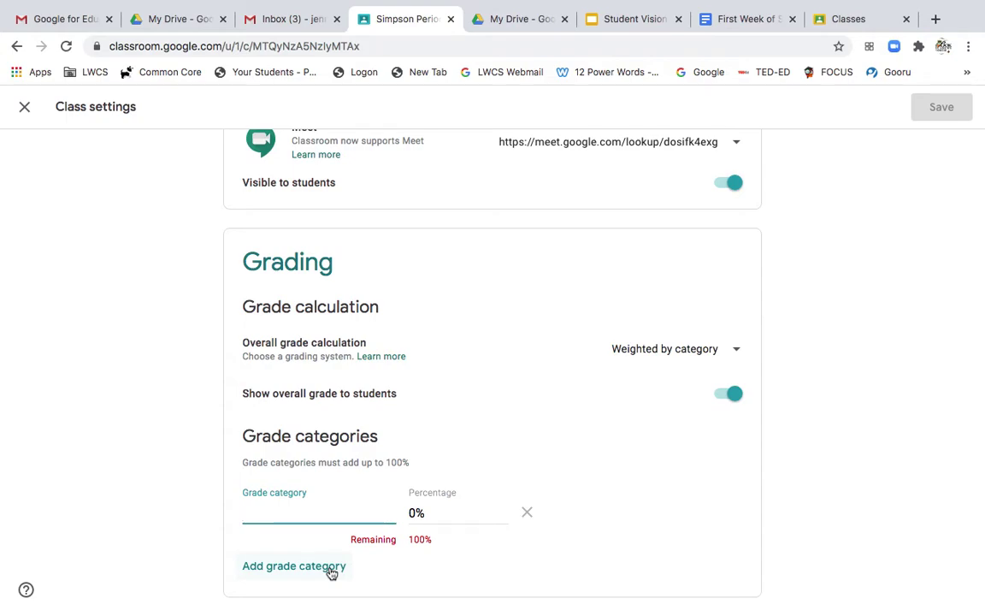
{"action": "type", "text": "Products"}
{"action": "left_click", "coordinate": [408, 512]}
{"action": "type", "text": "8"}
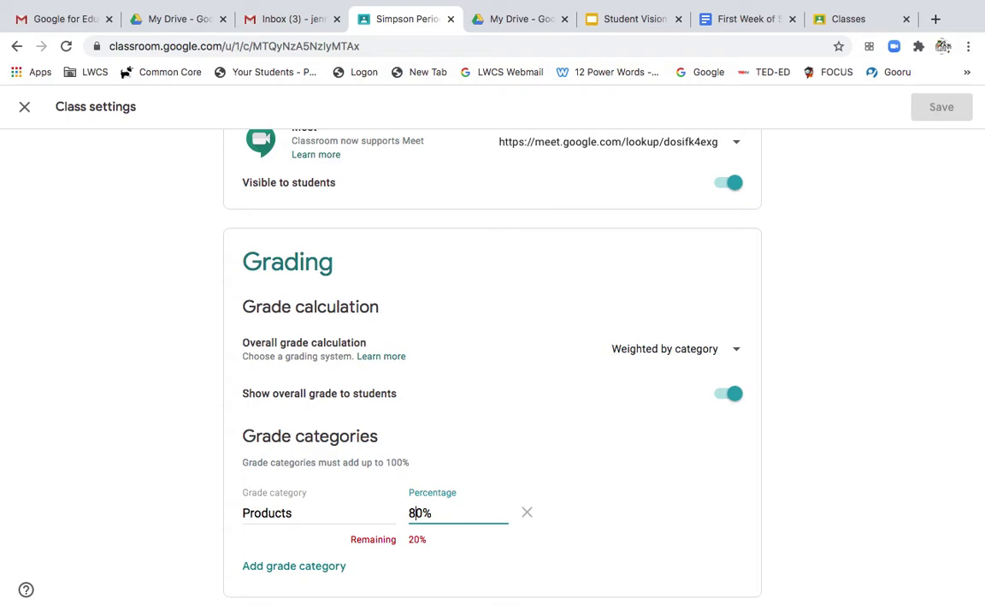
{"action": "left_click", "coordinate": [314, 571]}
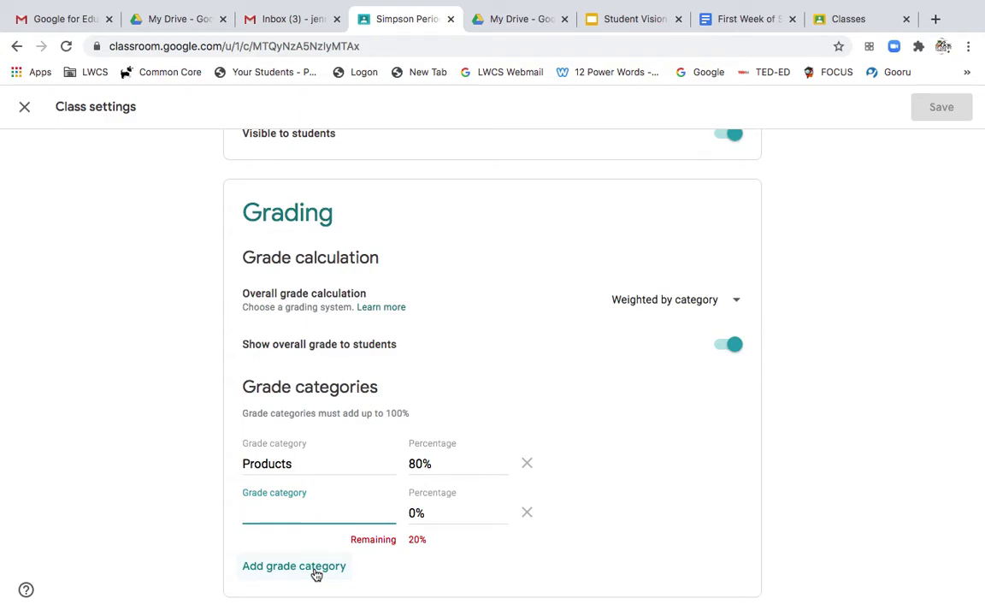
{"action": "type", "text": "Practice"}
{"action": "left_click", "coordinate": [408, 513]}
{"action": "type", "text": "2"}
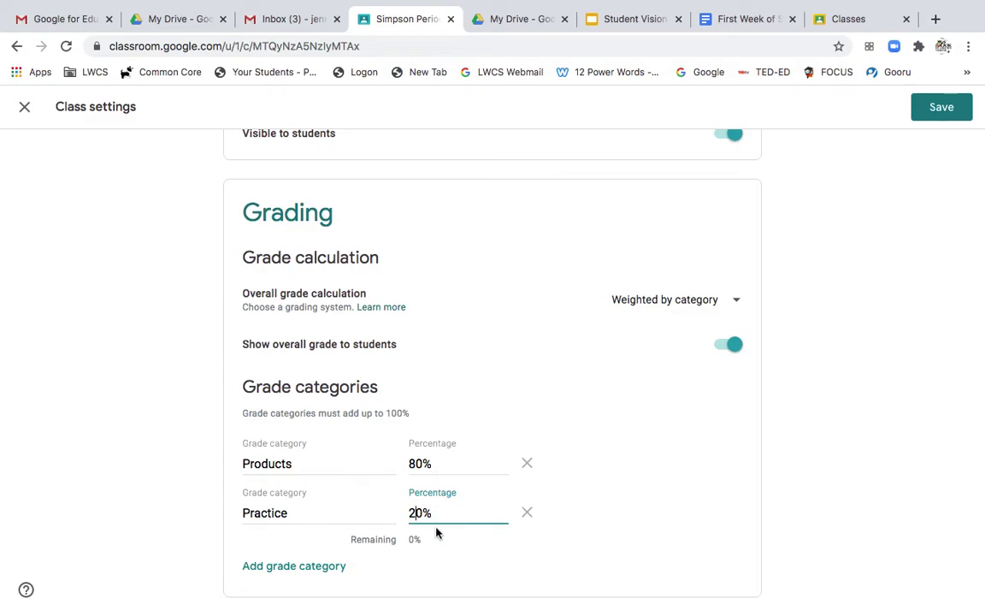
{"action": "left_click", "coordinate": [948, 114]}
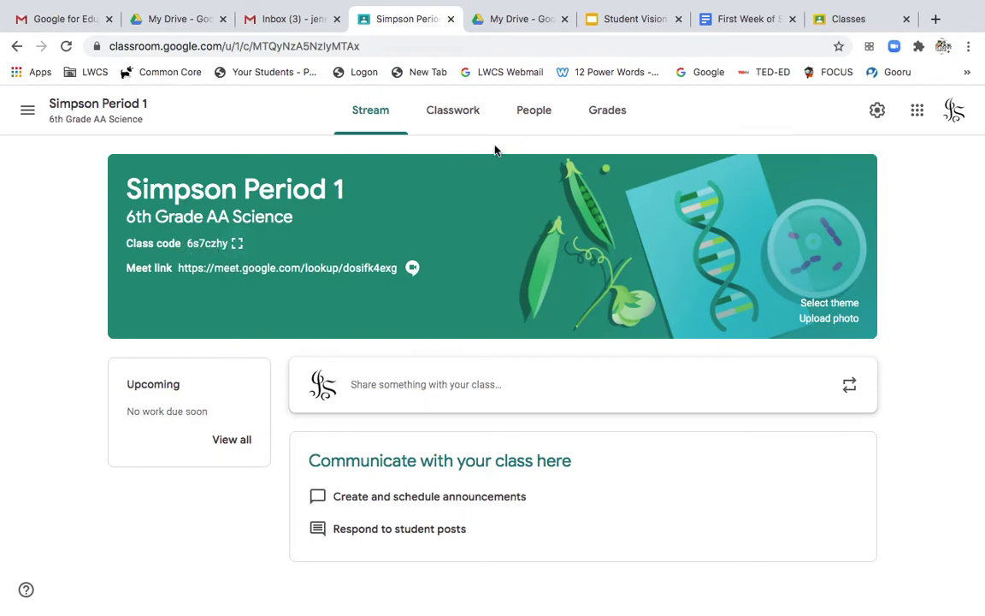
- On the People list, search and select a student to invite, then cancel without adding them
{"action": "left_click", "coordinate": [530, 121]}
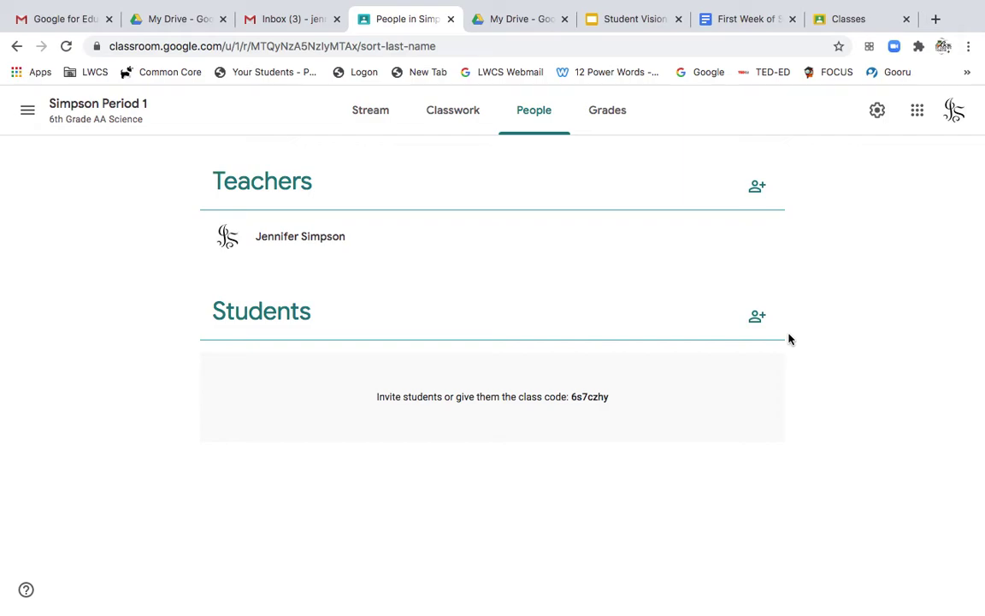
{"action": "left_click", "coordinate": [758, 317]}
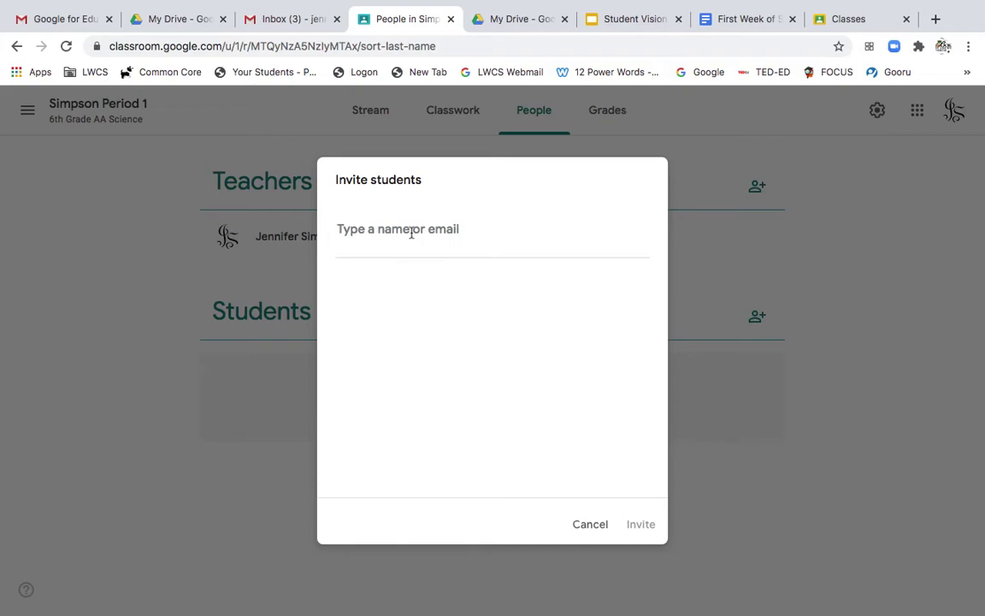
{"action": "type", "text": "mad"}
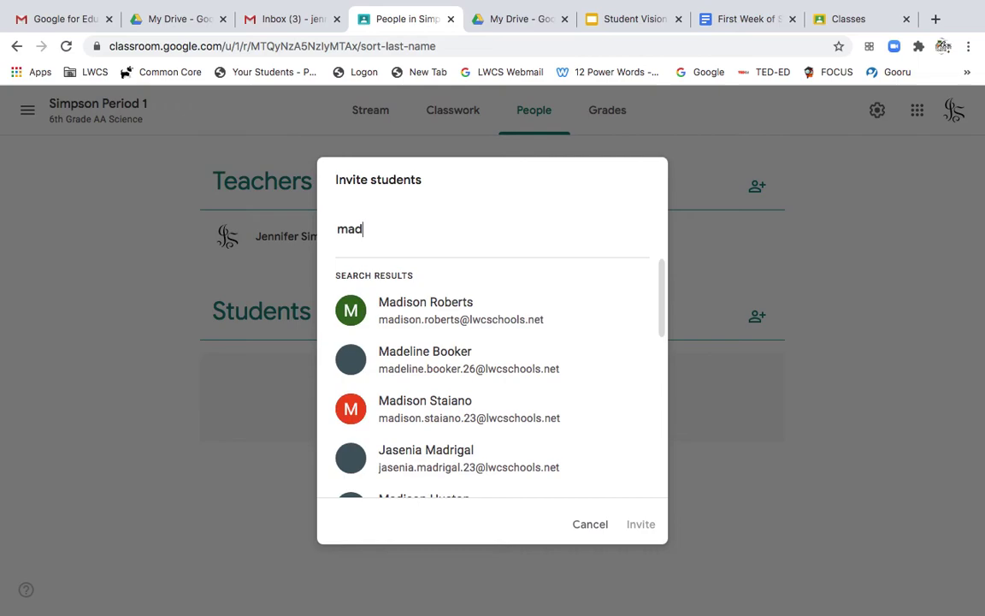
{"action": "type", "text": "ison"}
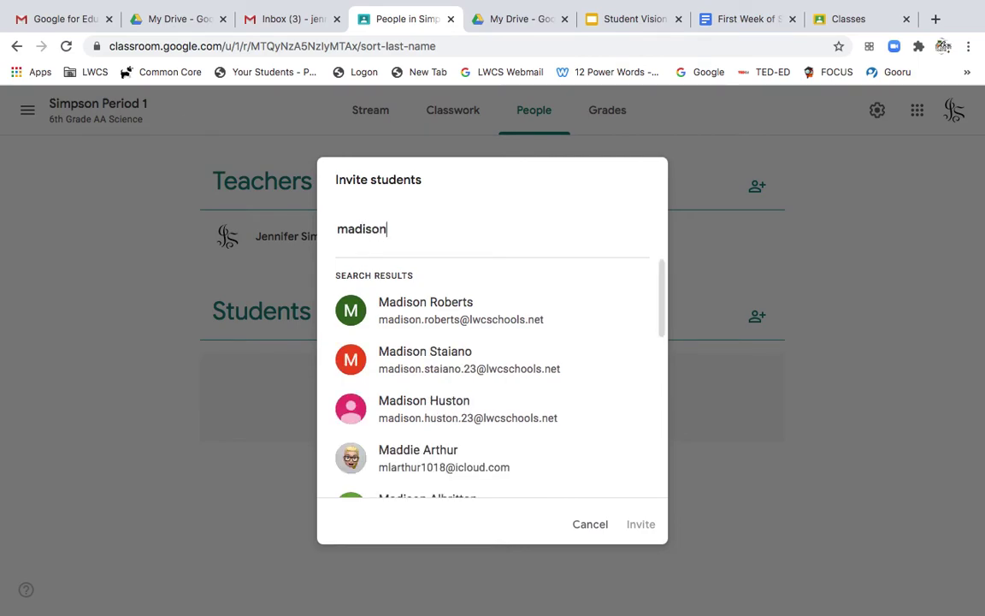
{"action": "type", "text": " a"}
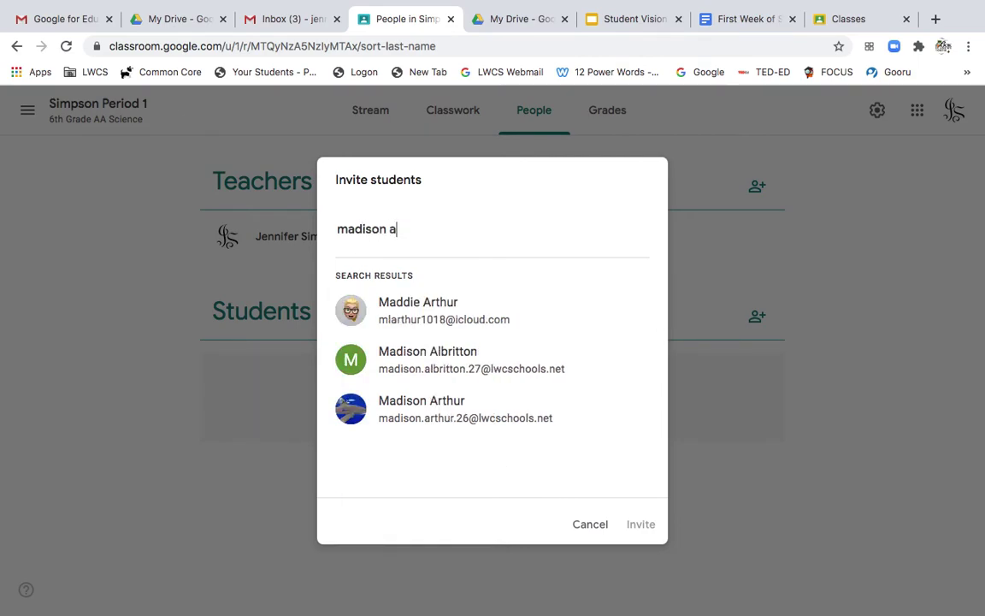
{"action": "left_click", "coordinate": [470, 421]}
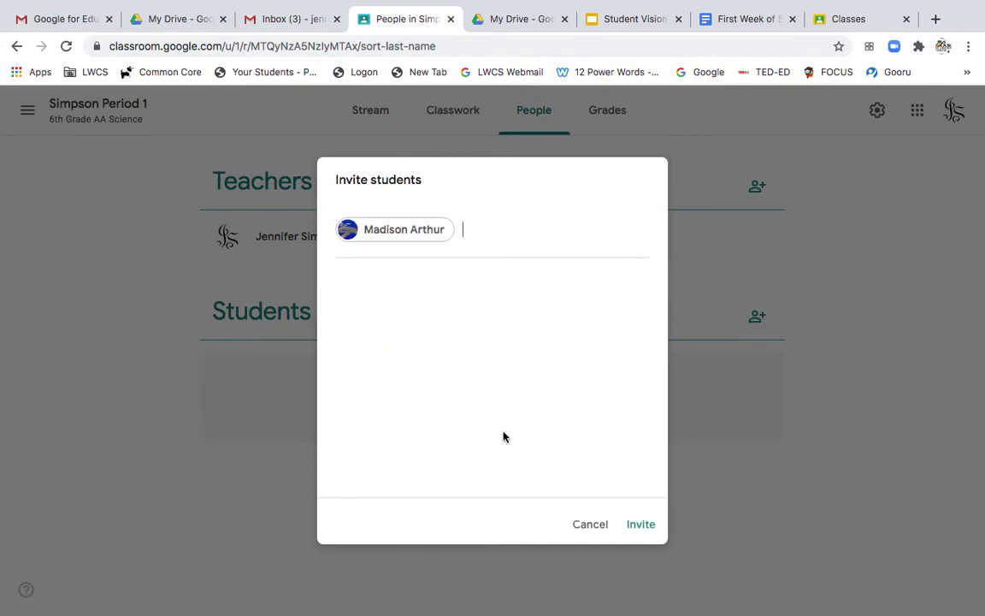
{"action": "left_click", "coordinate": [588, 524]}
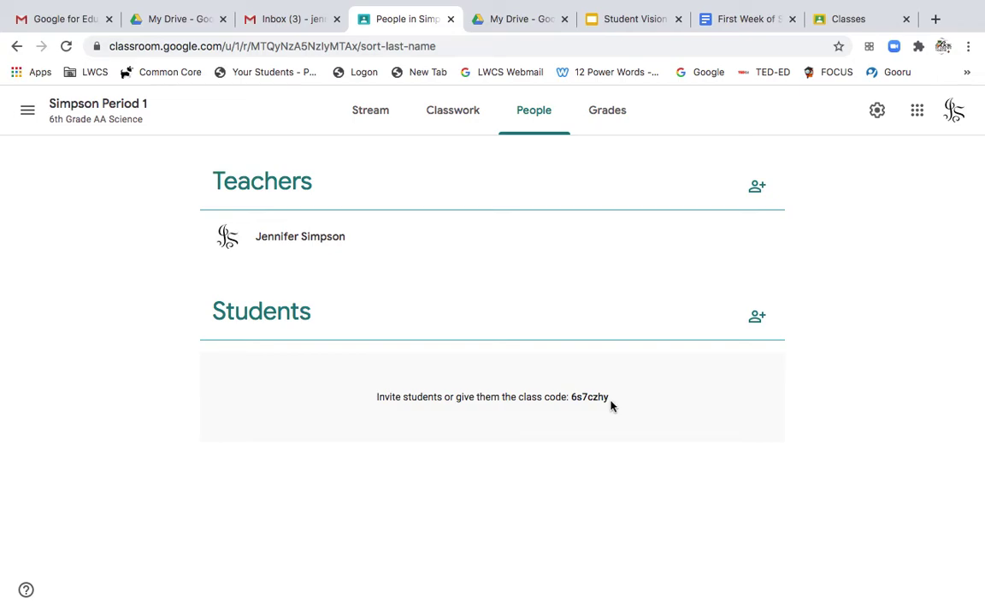
- Return to the Simpson Period 1 stream, then move on to its Classwork page
{"action": "left_click", "coordinate": [388, 120]}
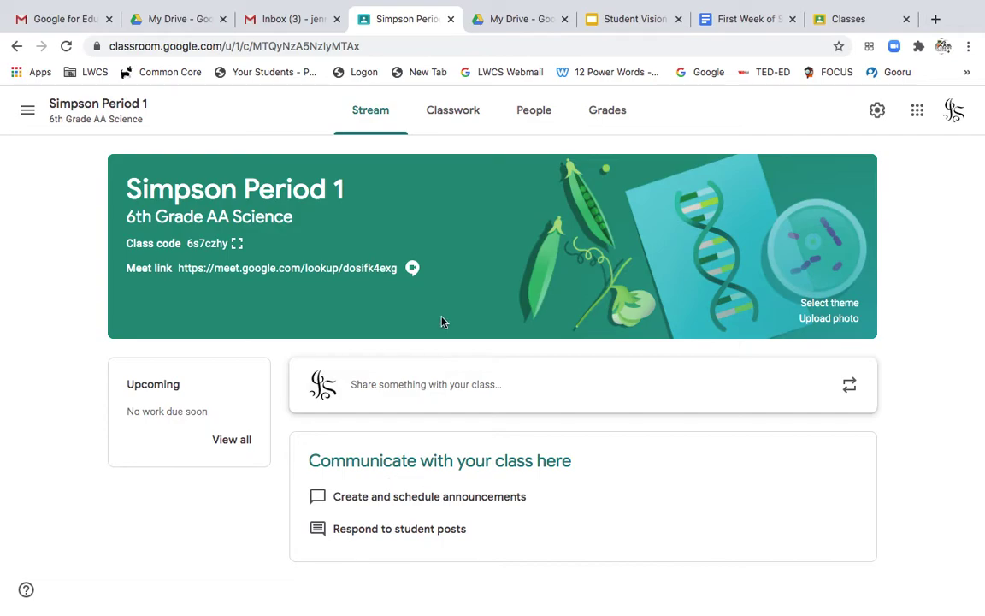
{"action": "left_click", "coordinate": [459, 123]}
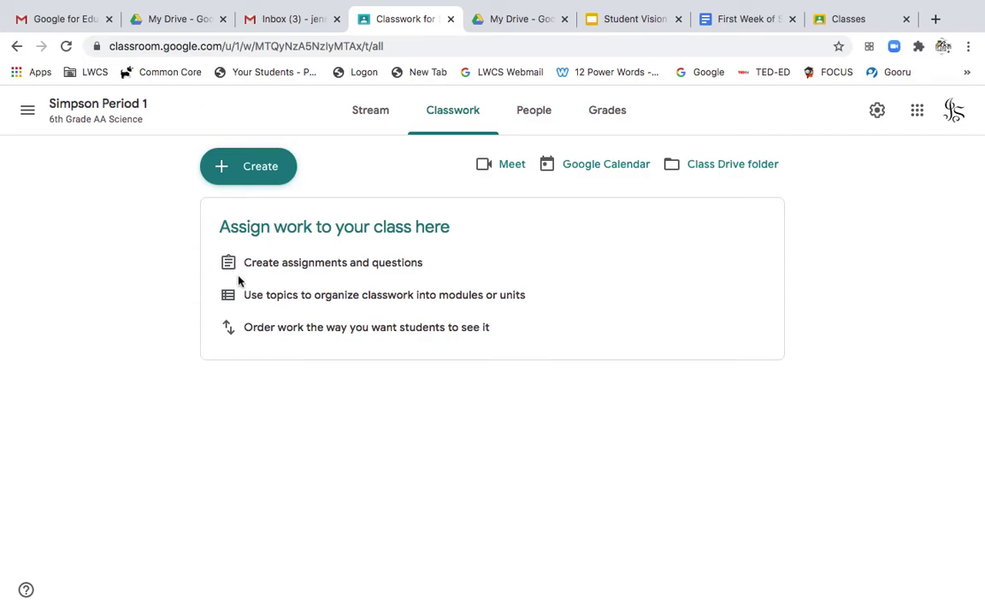
- Bring up the list of classwork types to create, then dismiss it without choosing one
{"action": "left_click", "coordinate": [248, 183]}
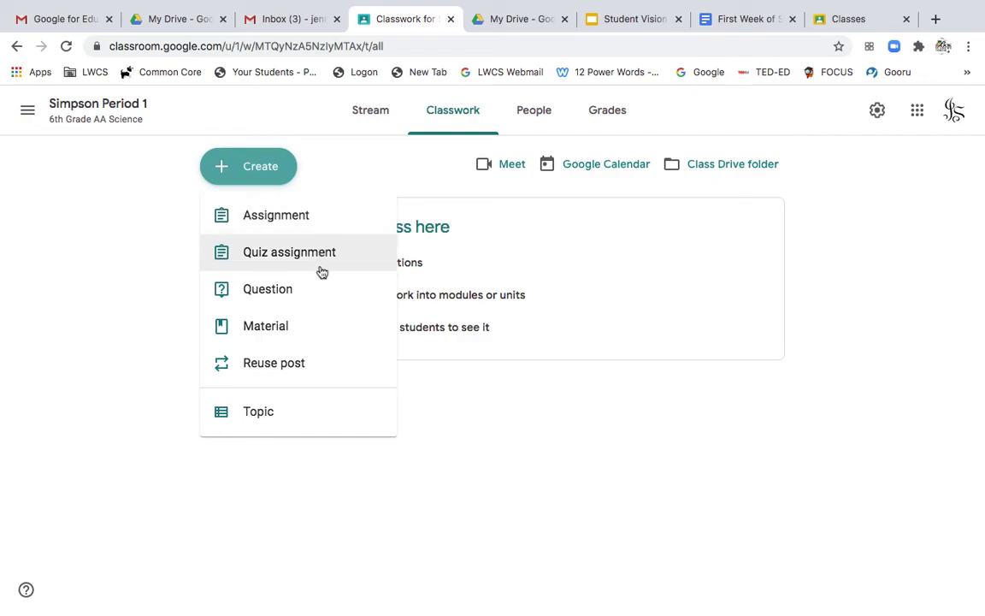
{"action": "left_click", "coordinate": [471, 387]}
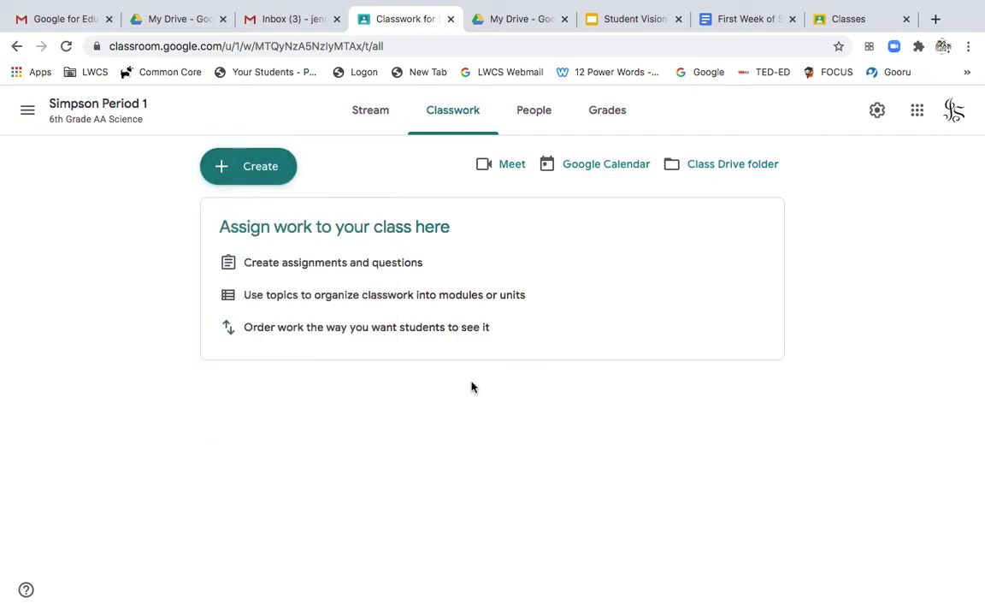
- Add a new classwork topic named 'Module 1' via Create > Topic
{"action": "left_click", "coordinate": [258, 165]}
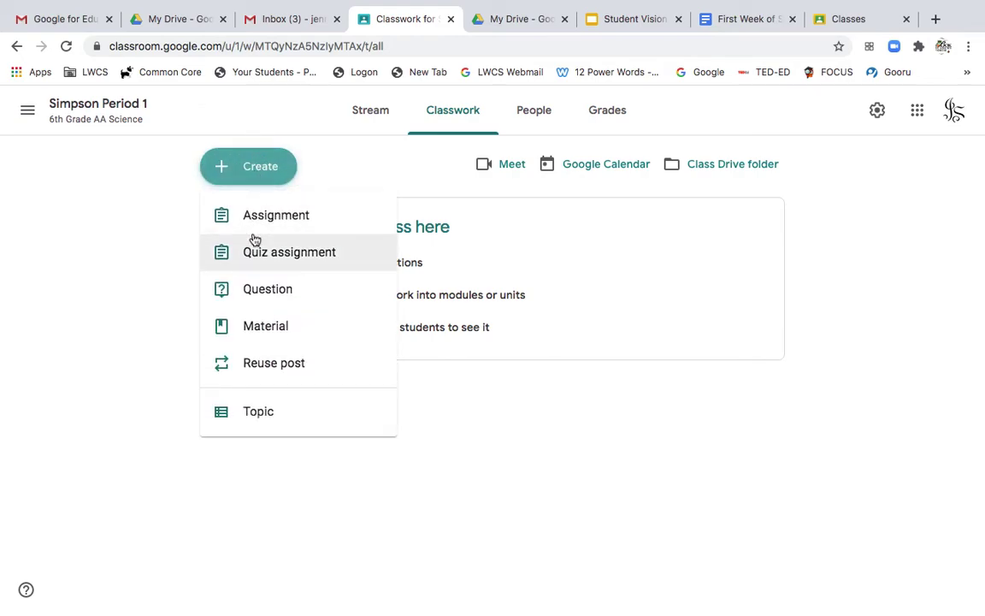
{"action": "left_click", "coordinate": [245, 418]}
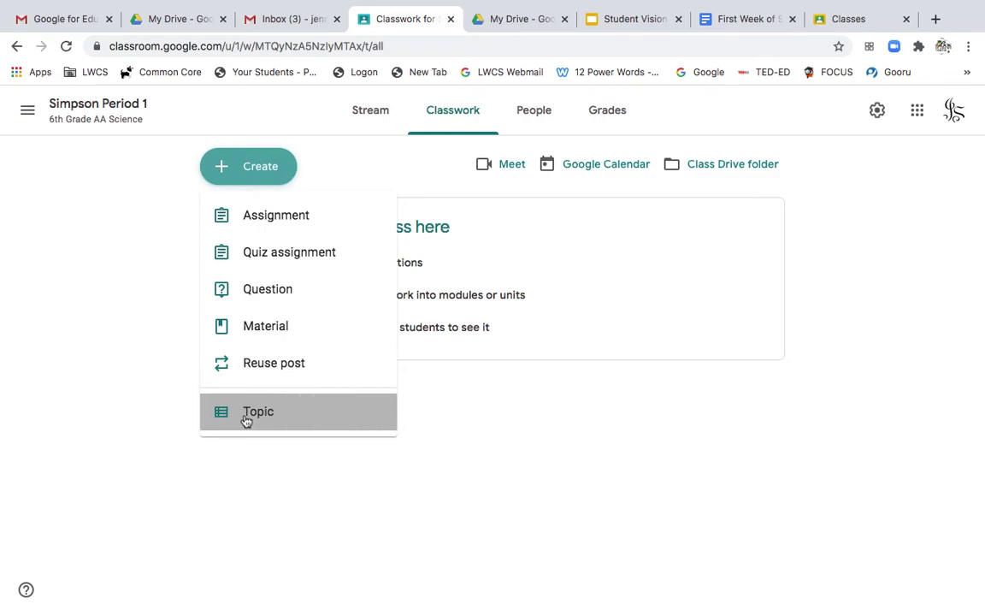
{"action": "type", "text": "Modul"}
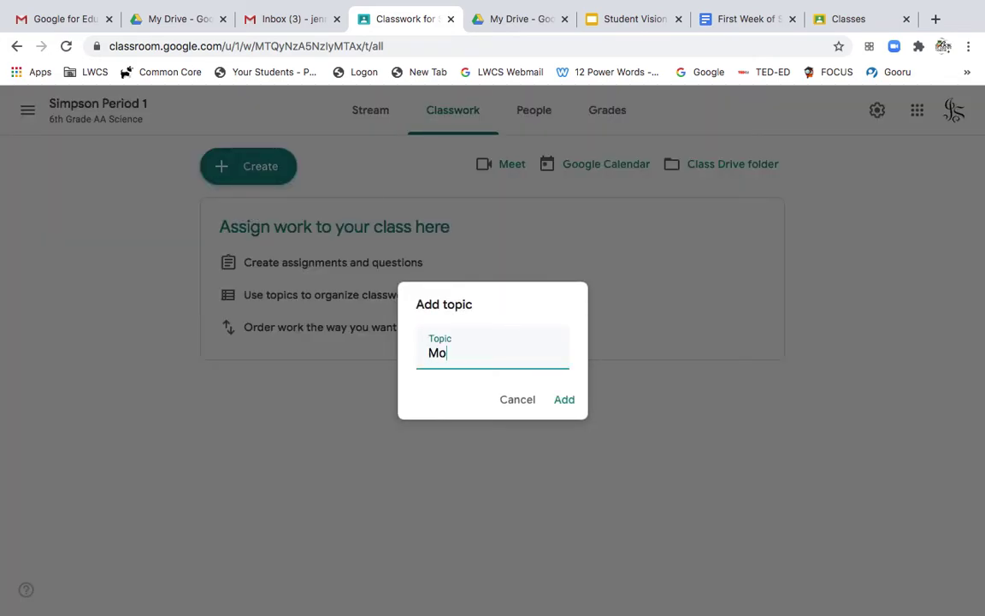
{"action": "type", "text": "e 1"}
{"action": "left_click", "coordinate": [562, 401]}
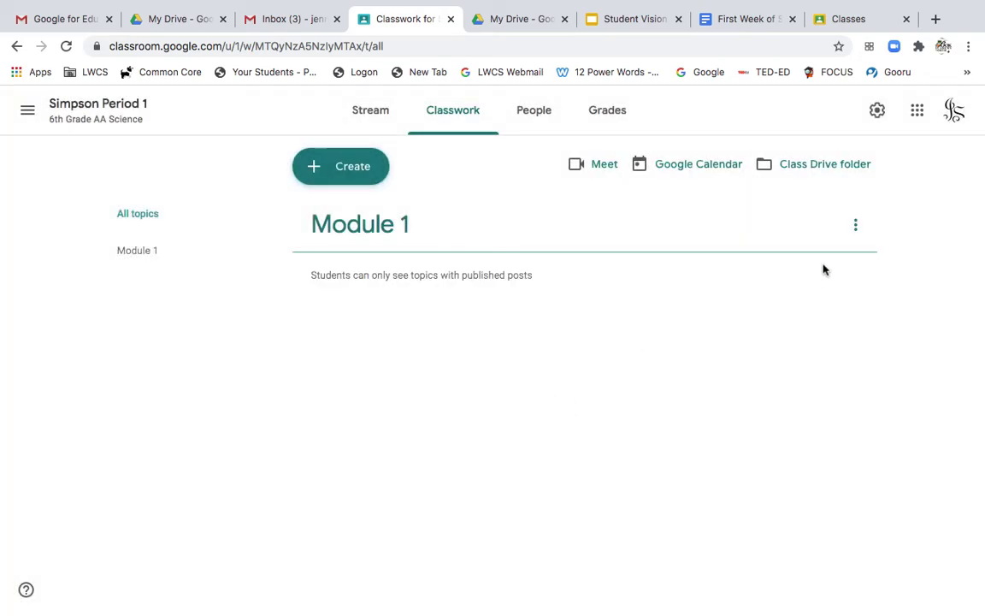
{"action": "left_click", "coordinate": [353, 167]}
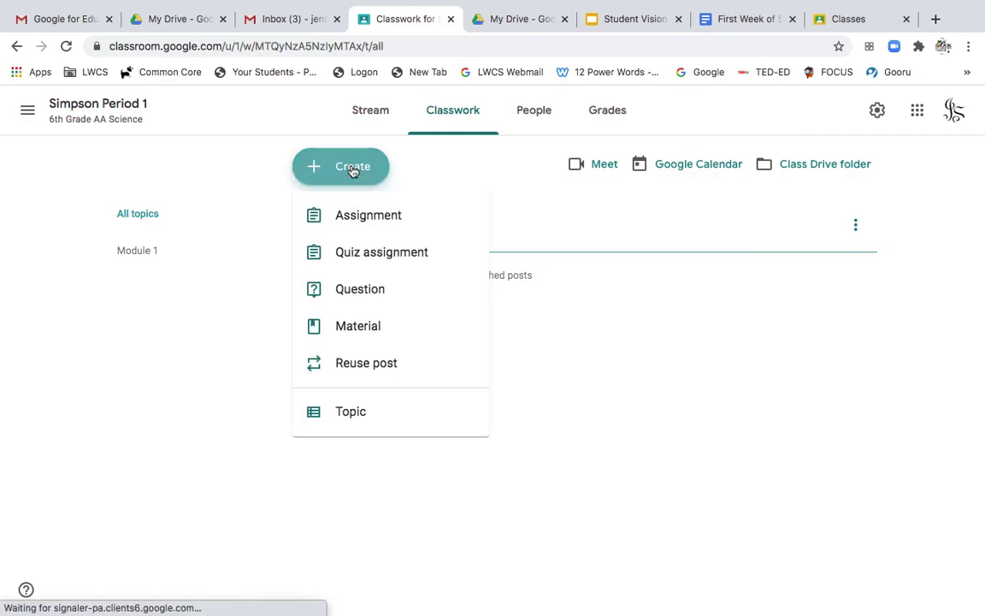
{"action": "left_click", "coordinate": [360, 325]}
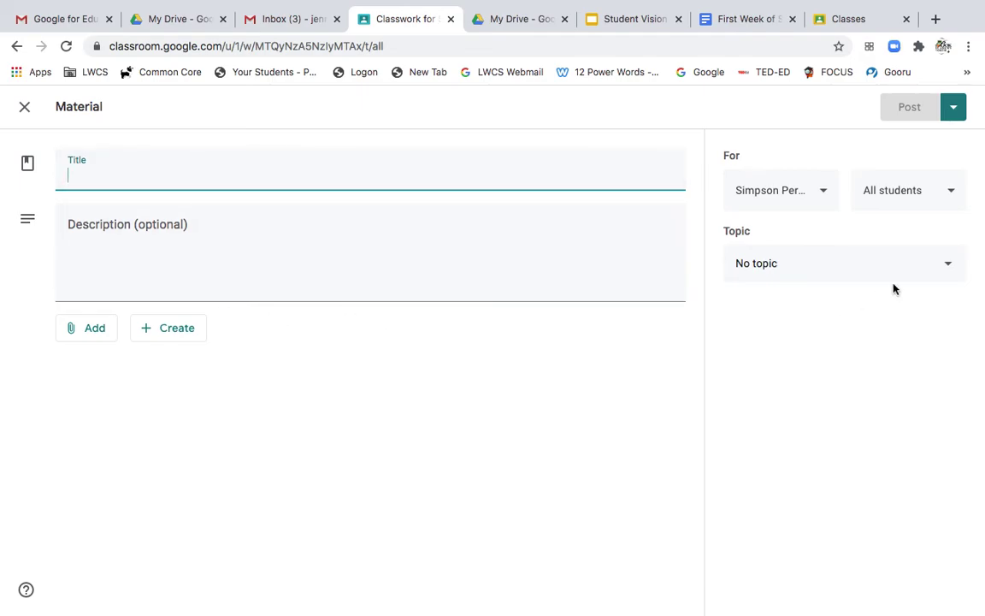
{"action": "left_click", "coordinate": [949, 272]}
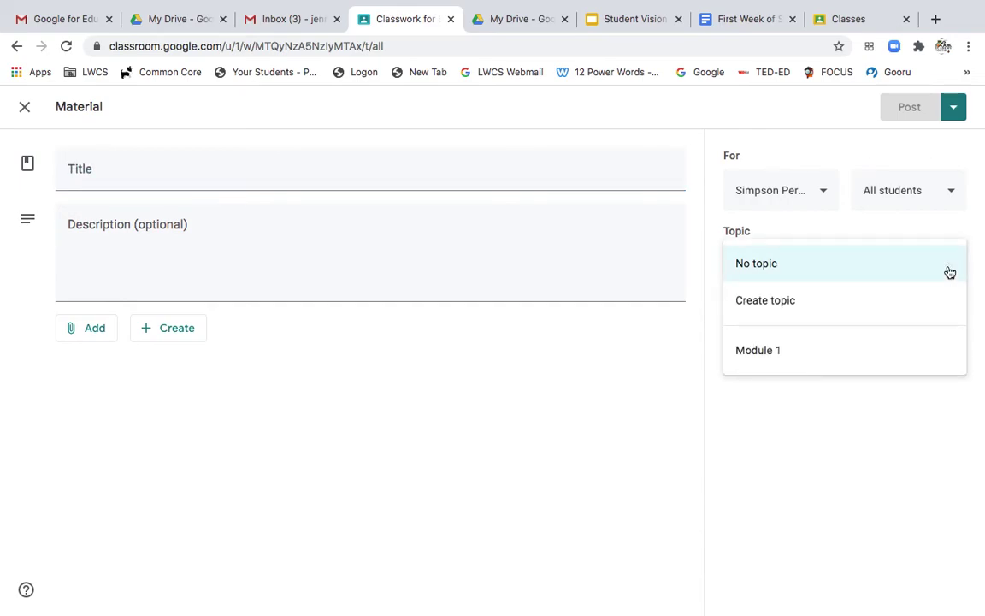
{"action": "left_click", "coordinate": [923, 348]}
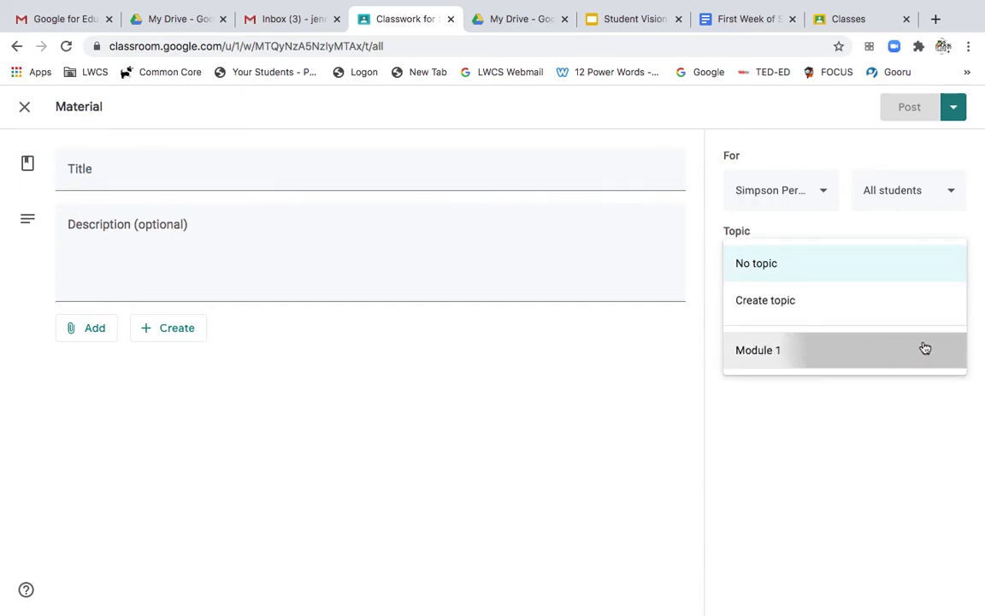
{"action": "left_click", "coordinate": [822, 193]}
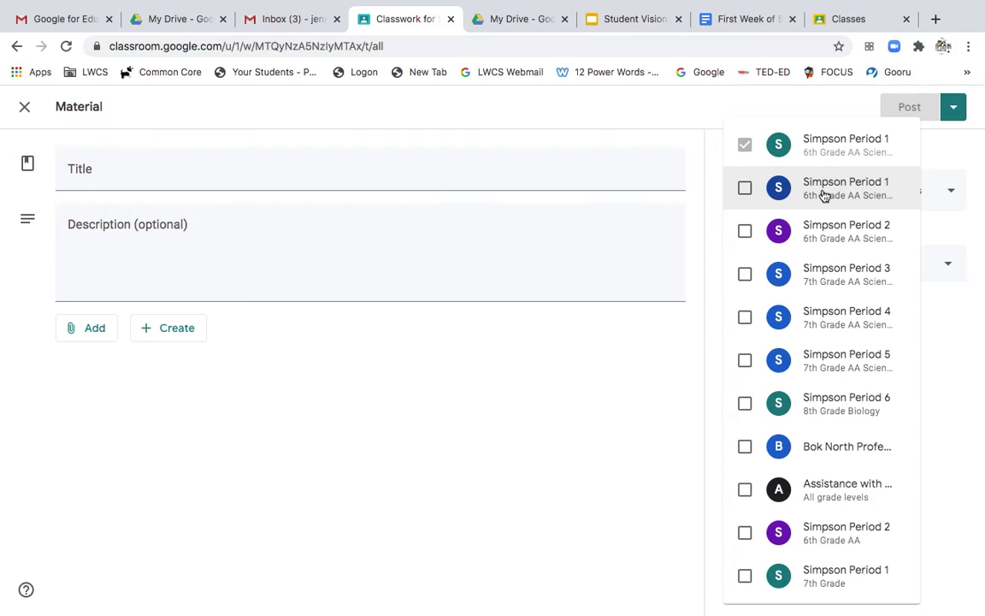
{"action": "left_click", "coordinate": [745, 189]}
{"action": "left_click", "coordinate": [745, 231]}
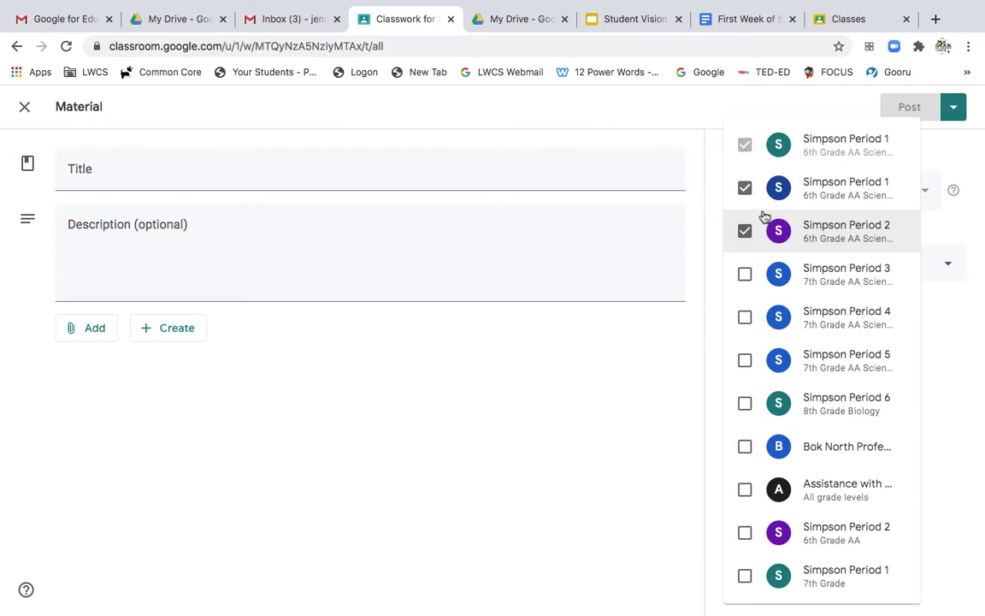
{"action": "left_click", "coordinate": [727, 114]}
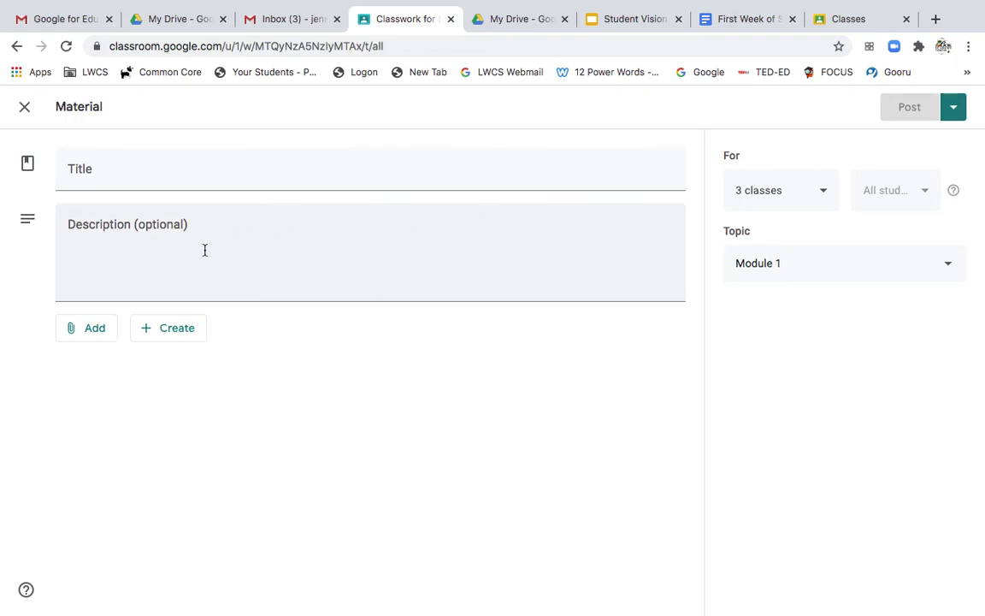
{"action": "left_click", "coordinate": [99, 334]}
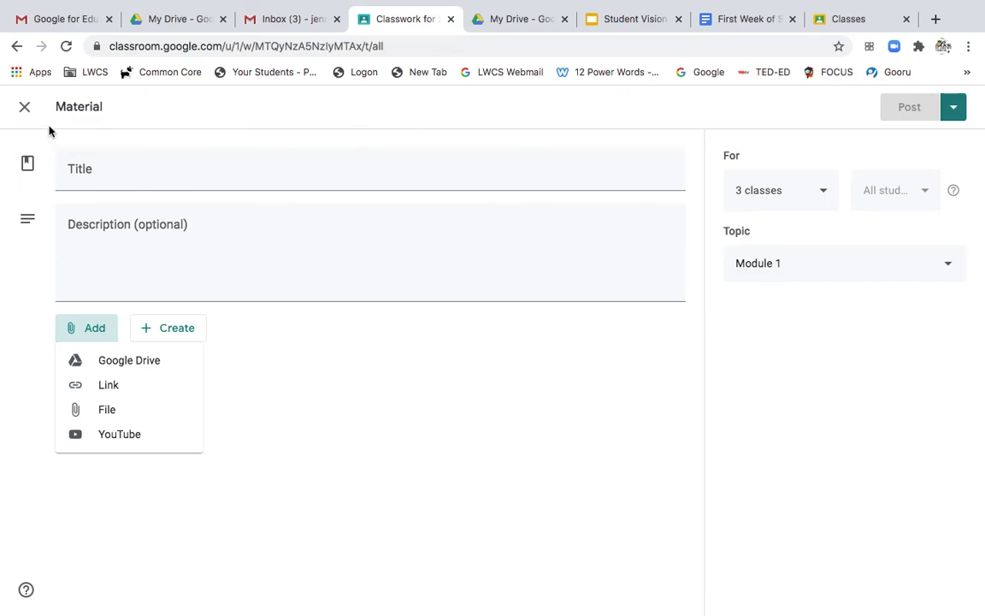
{"action": "left_click", "coordinate": [28, 113]}
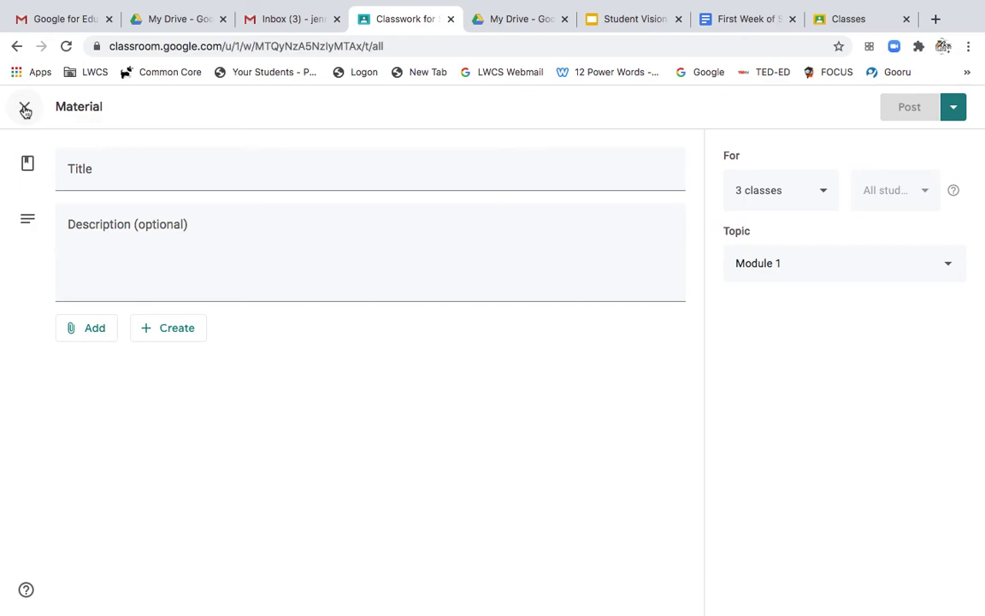
{"action": "left_click", "coordinate": [25, 108]}
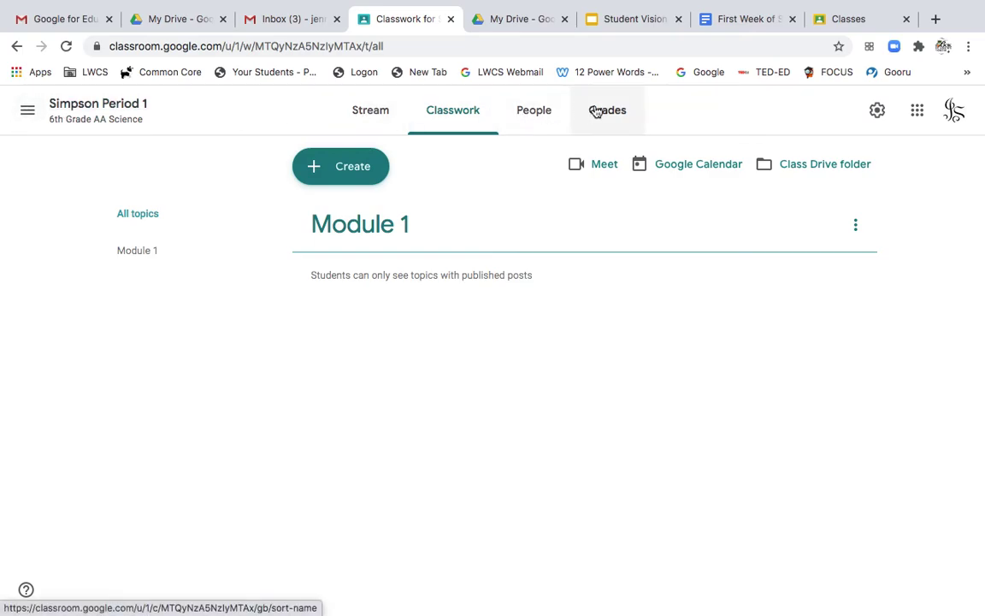
{"action": "left_click", "coordinate": [597, 112]}
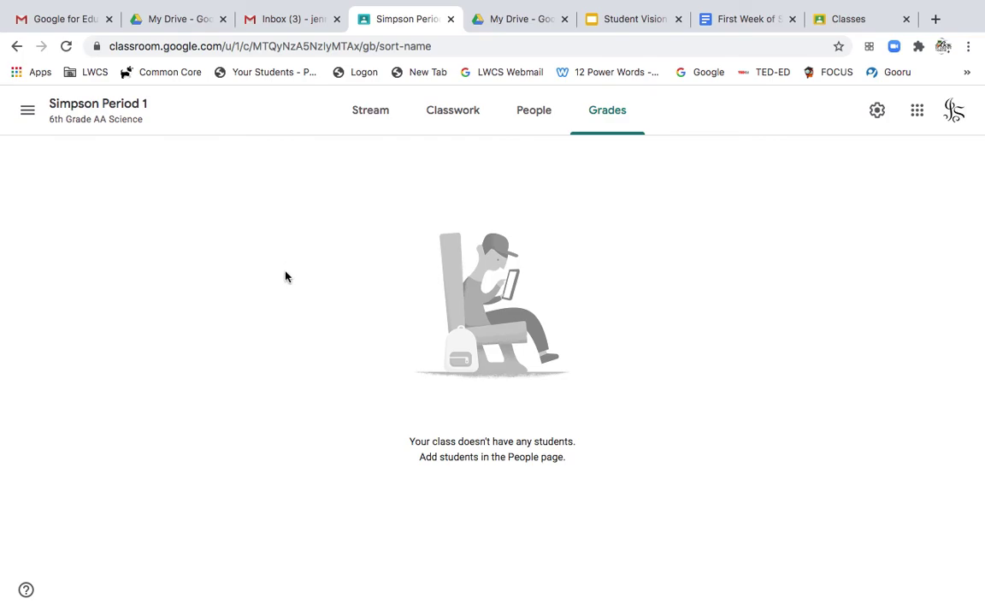
- Go to the To review page from the main navigation menu
{"action": "left_click", "coordinate": [28, 114]}
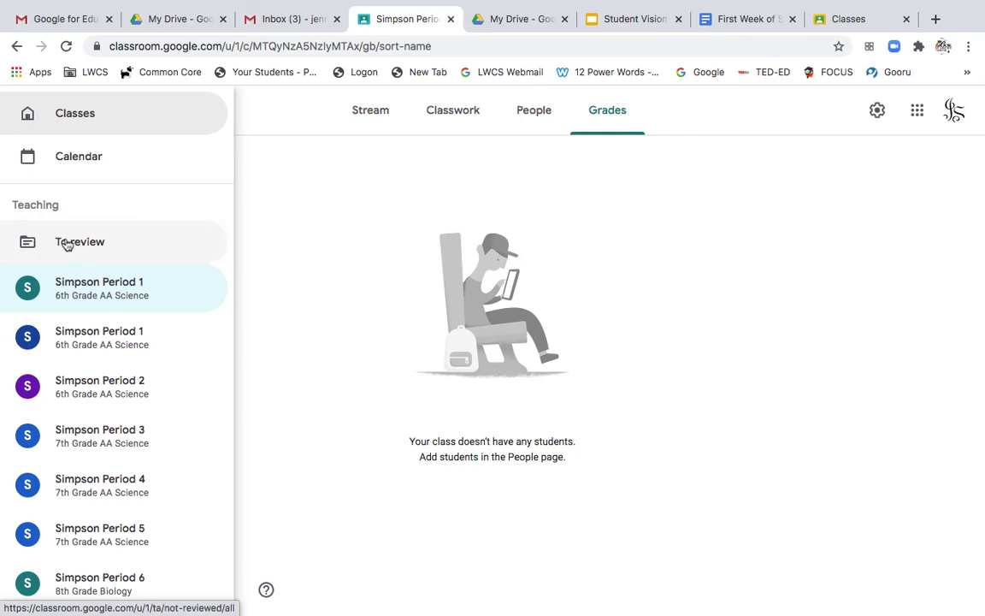
{"action": "left_click", "coordinate": [67, 248]}
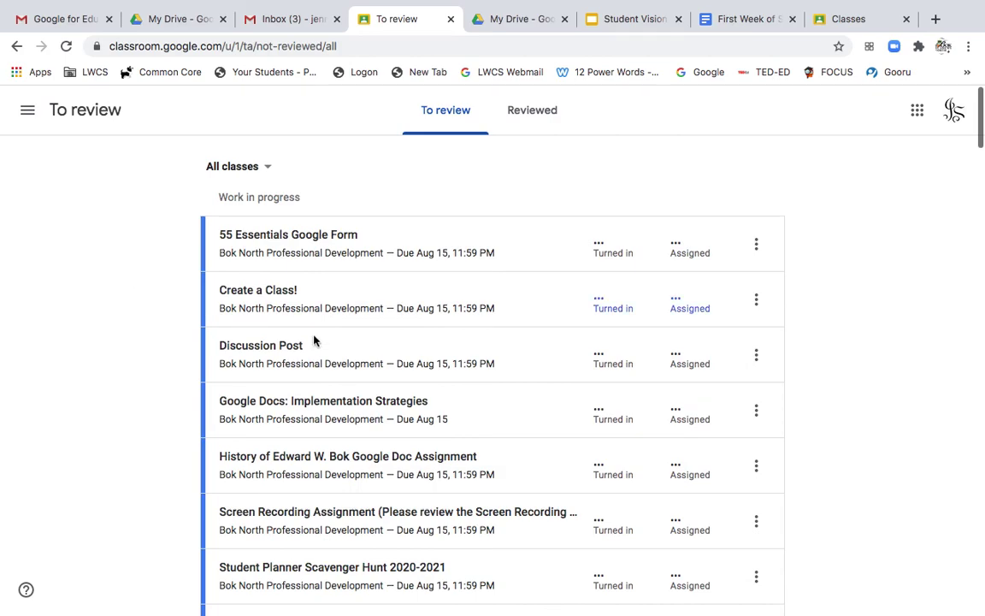
{"action": "scroll", "coordinate": [405, 386], "scroll_direction": "down", "scroll_amount": 1}
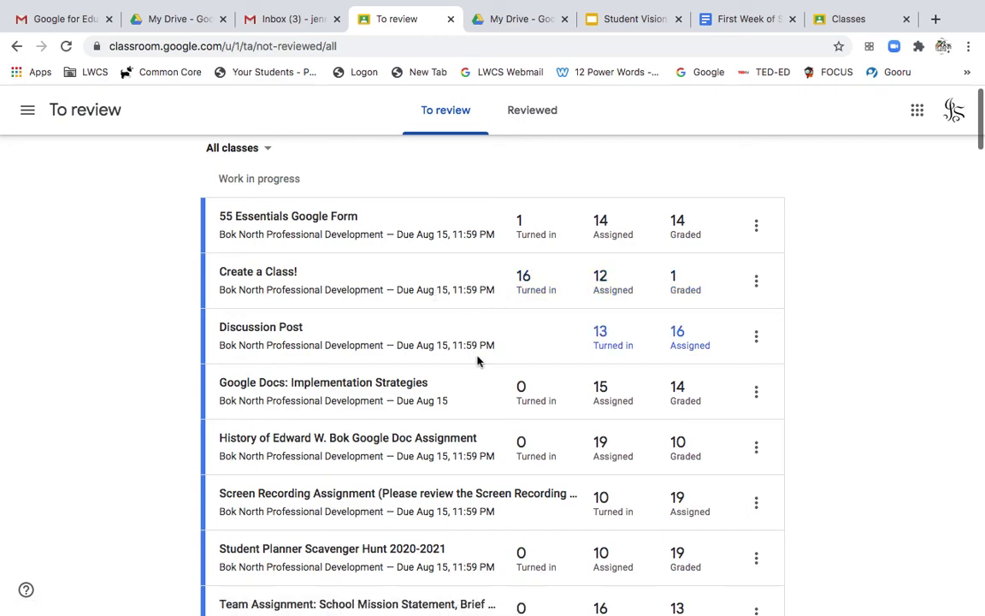
{"action": "scroll", "coordinate": [477, 362], "scroll_direction": "down", "scroll_amount": 1}
{"action": "scroll", "coordinate": [477, 361], "scroll_direction": "down", "scroll_amount": 2}
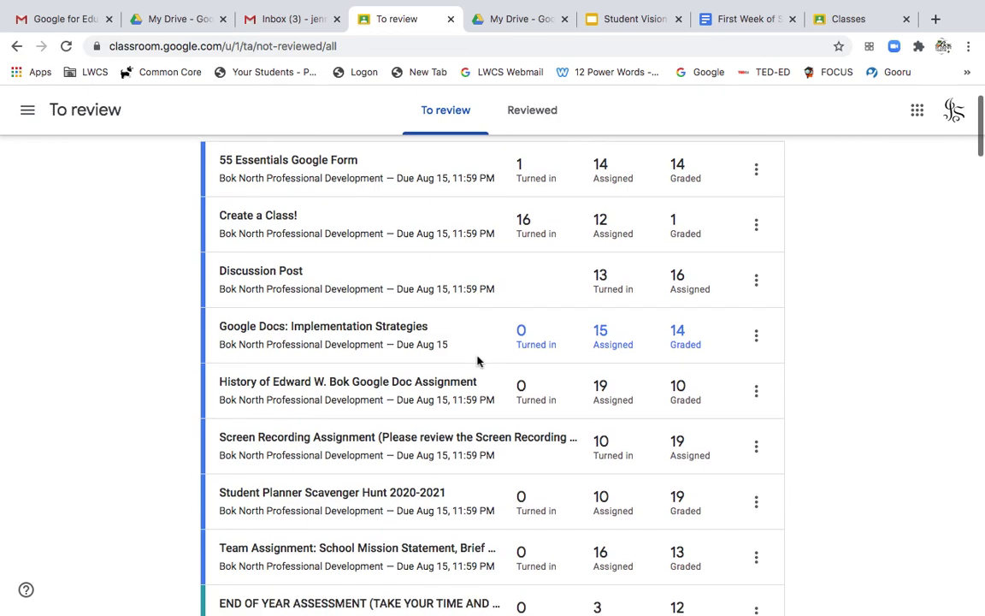
{"action": "scroll", "coordinate": [478, 362], "scroll_direction": "up", "scroll_amount": 3}
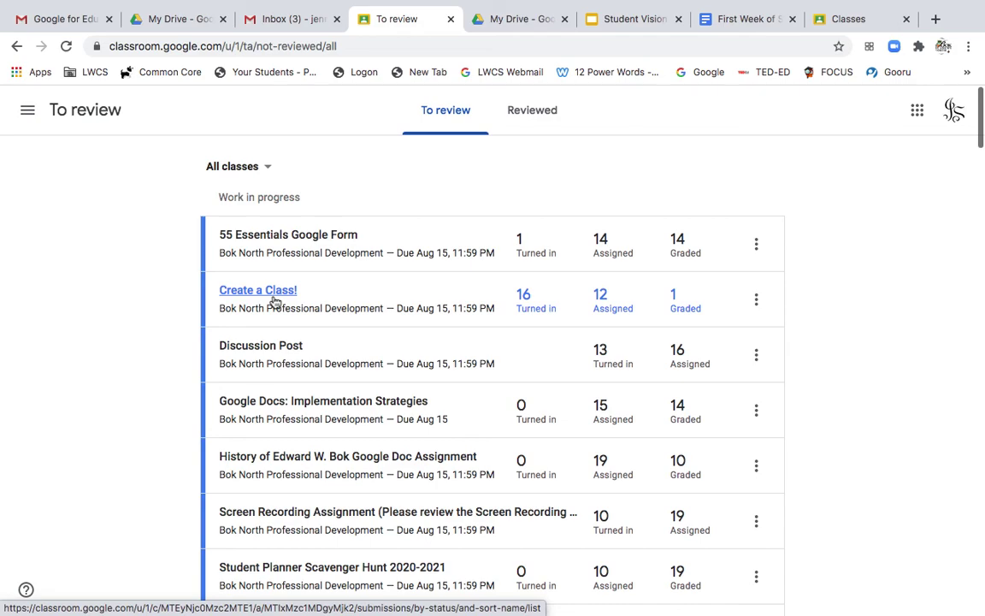
{"action": "left_click", "coordinate": [30, 119]}
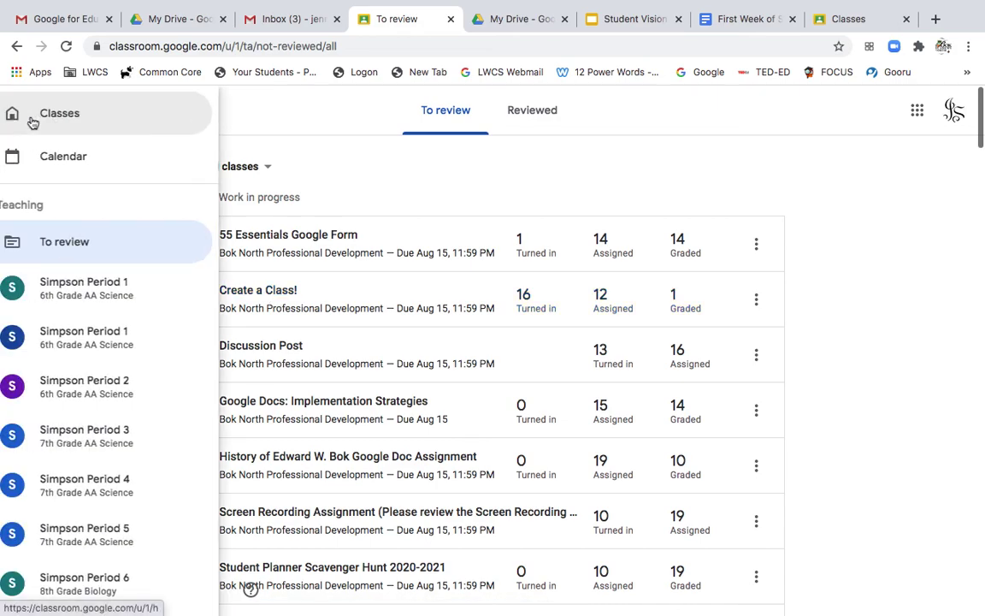
{"action": "left_click", "coordinate": [103, 261]}
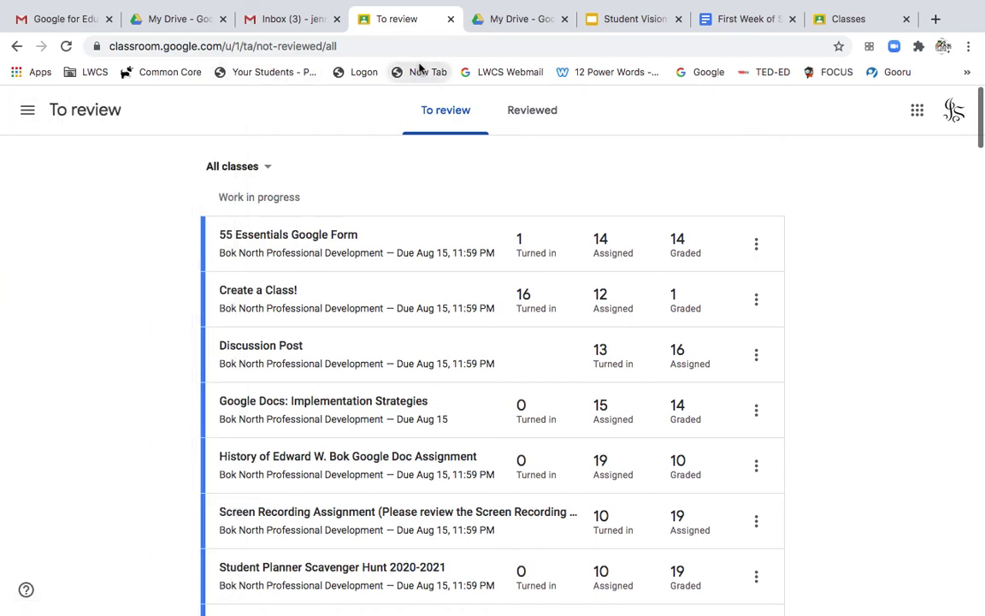
{"action": "mouse_move", "coordinate": [383, 5]}
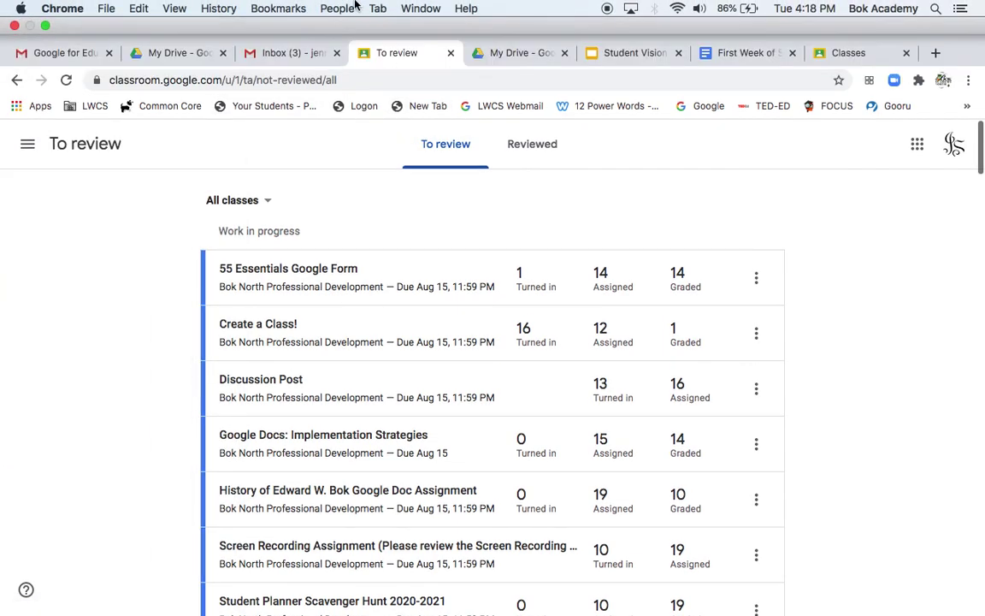
{"action": "mouse_move", "coordinate": [418, 589]}
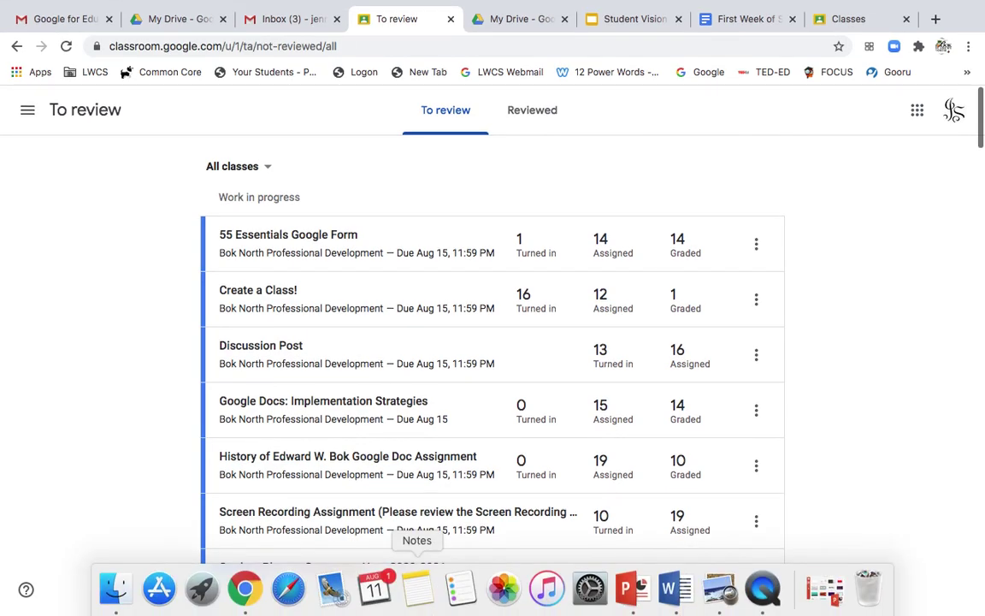
{"action": "mouse_move", "coordinate": [455, 4]}
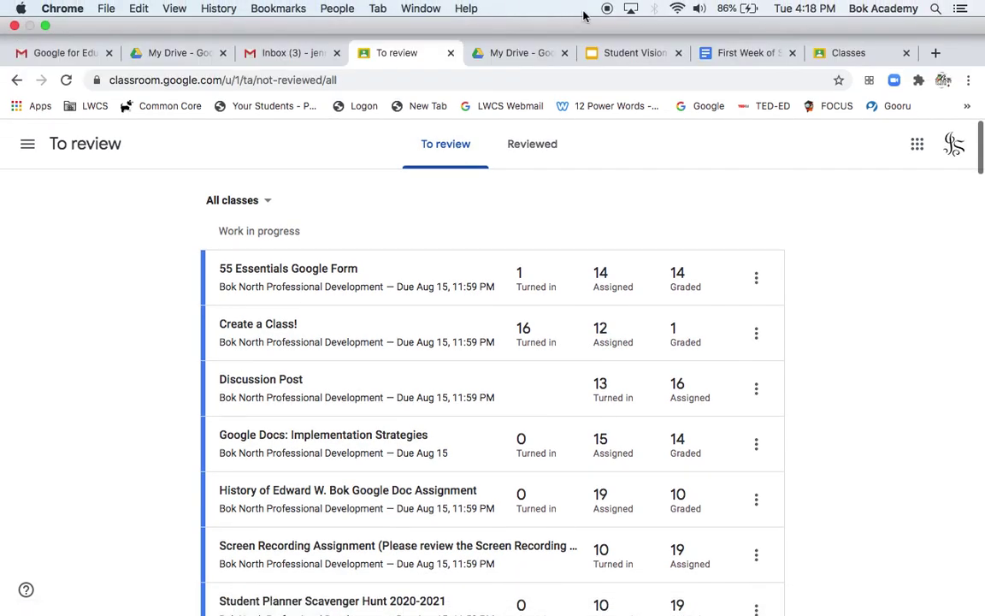